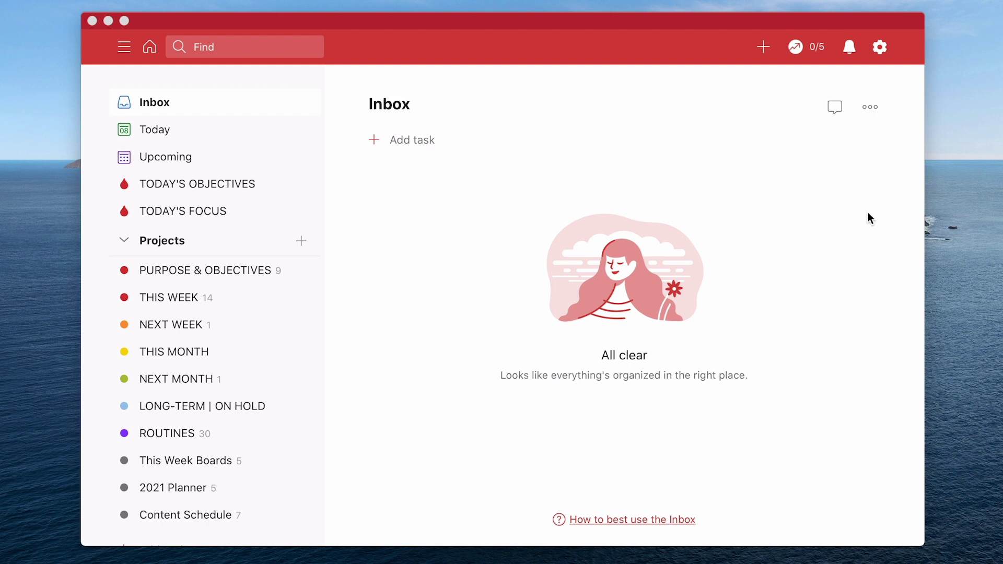
- Open Settings, scroll the Account page to the permanent Delete account warning, then close back to the Dashboard
left_click(882, 49)
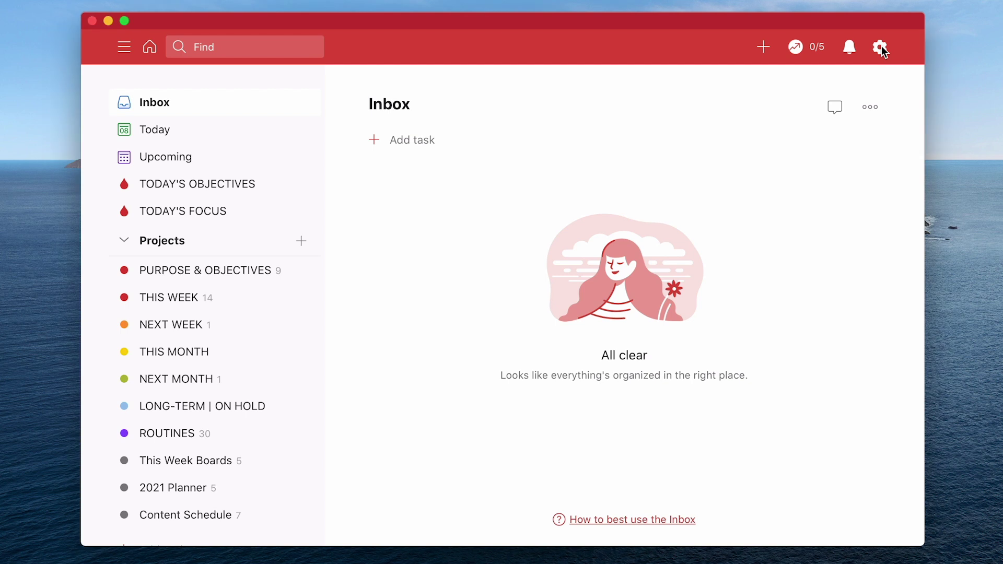
left_click(881, 48)
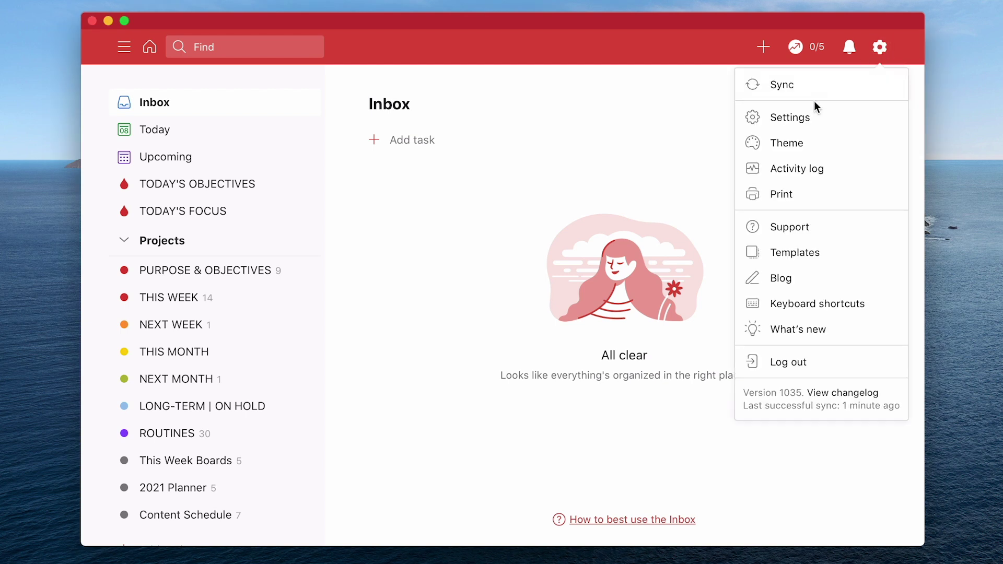
left_click(808, 125)
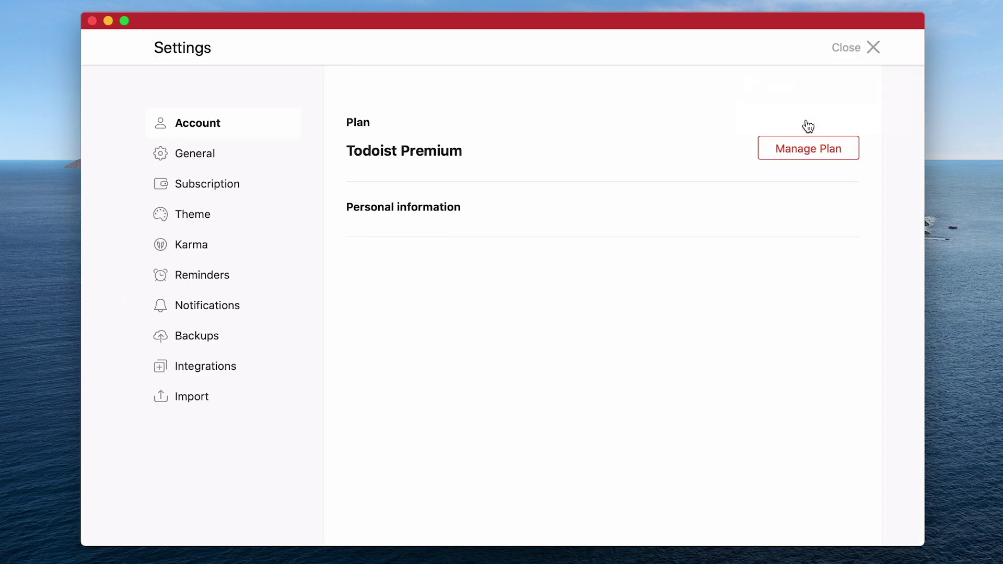
scroll(597, 322, "down", 10)
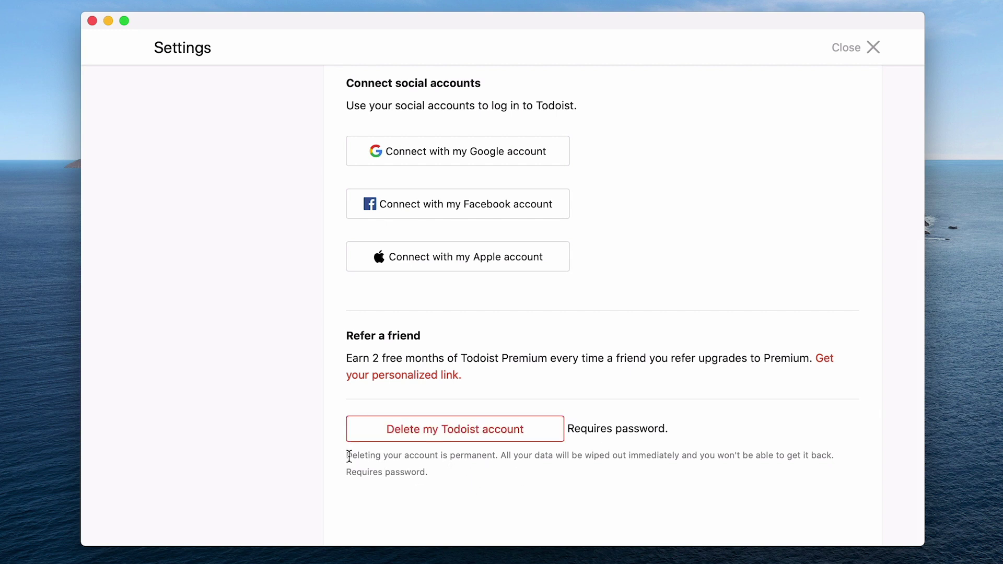
left_click_drag(349, 456, 503, 456)
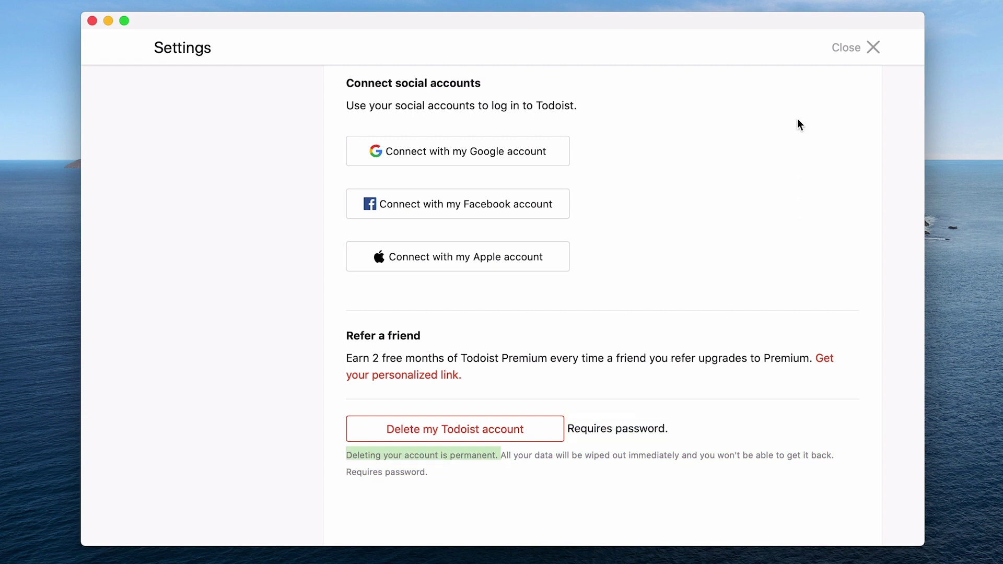
left_click(846, 48)
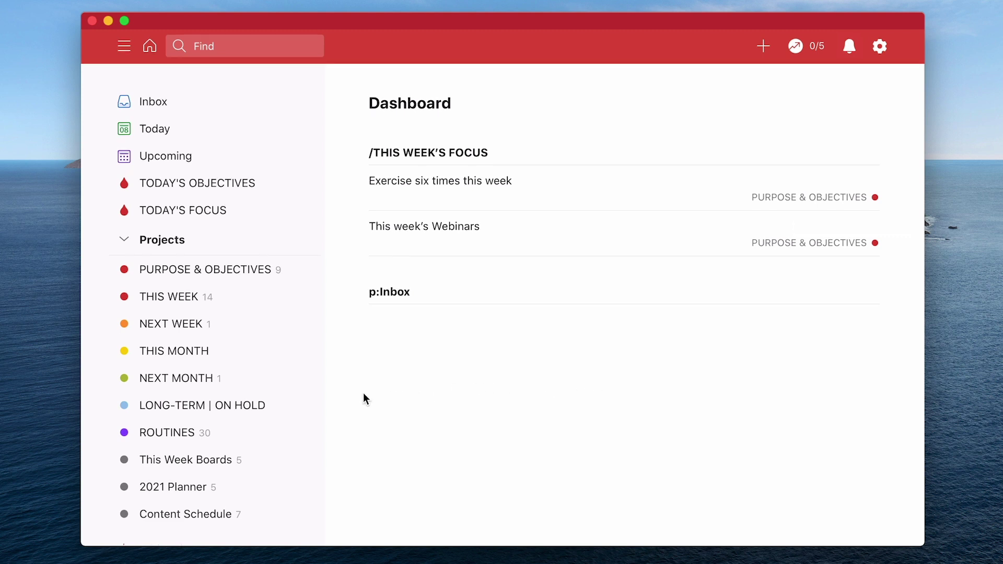
- Archive the PURPOSE & OBJECTIVES, THIS WEEK and NEXT WEEK projects
scroll(312, 381, "down", 5)
scroll(312, 381, "up", 2)
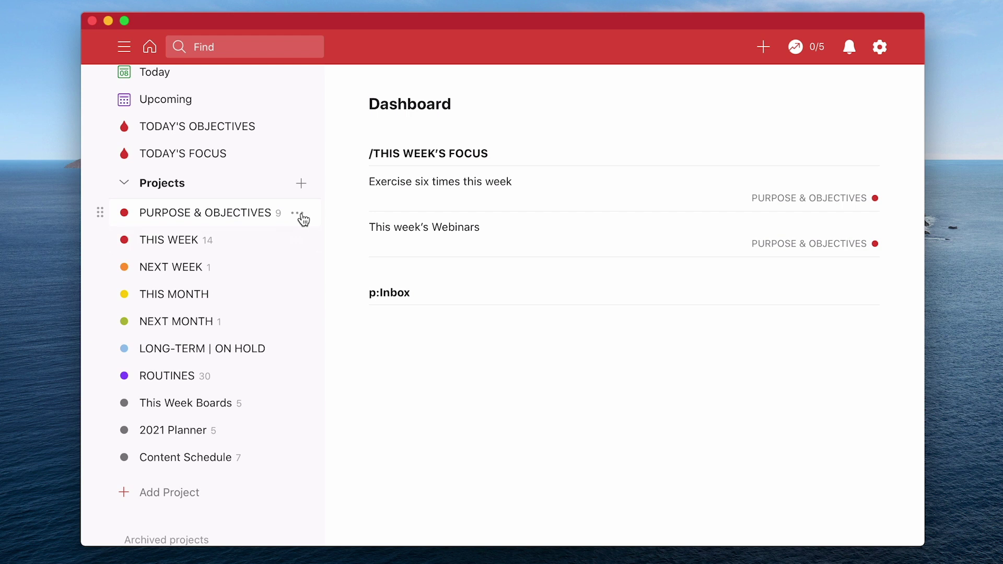
left_click(297, 213)
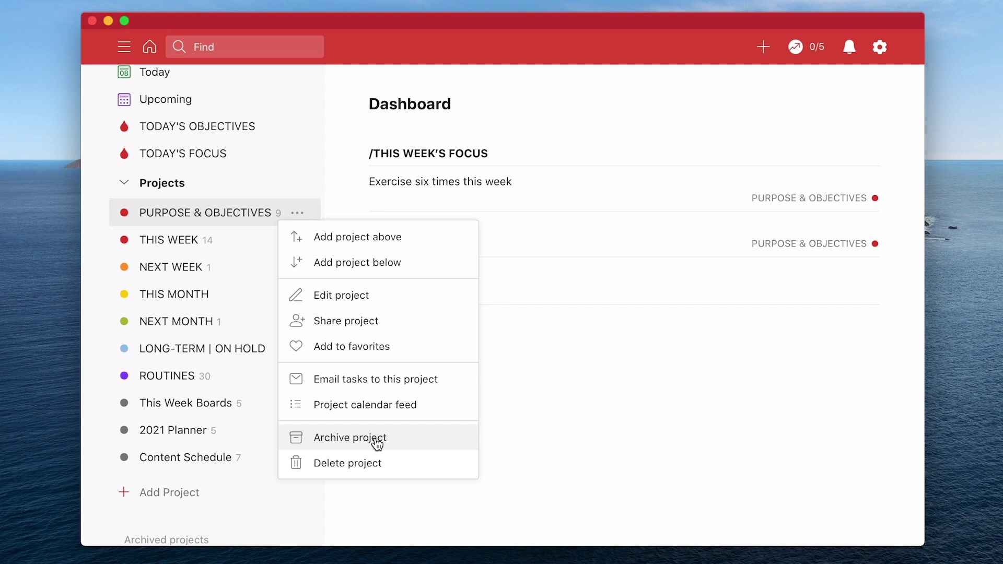
left_click(350, 438)
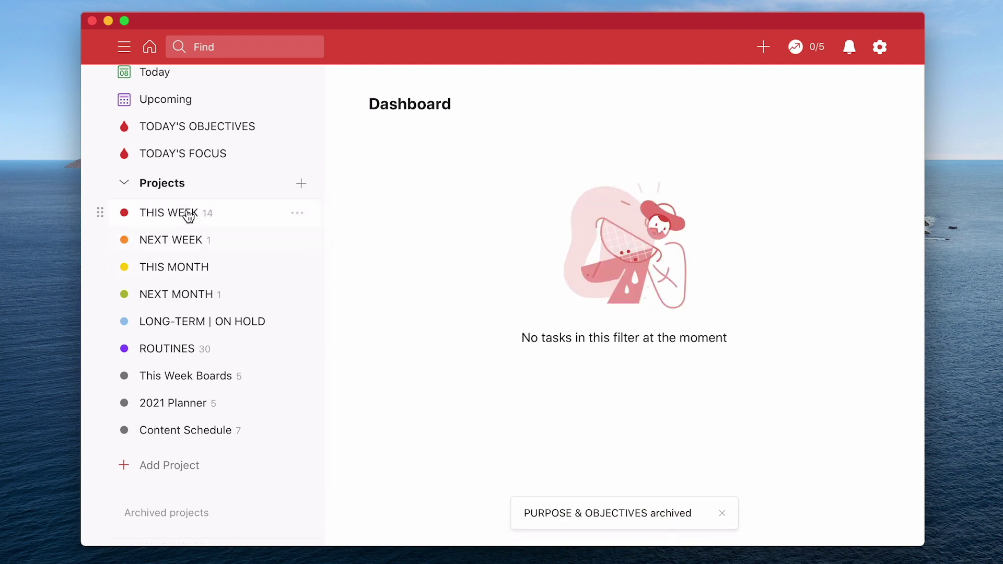
left_click(297, 214)
left_click(364, 438)
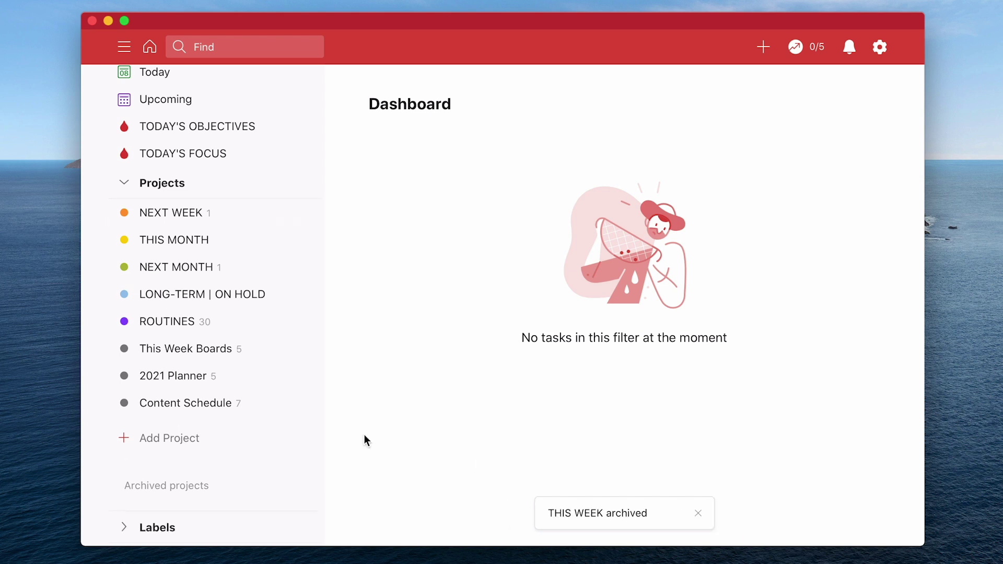
left_click(296, 213)
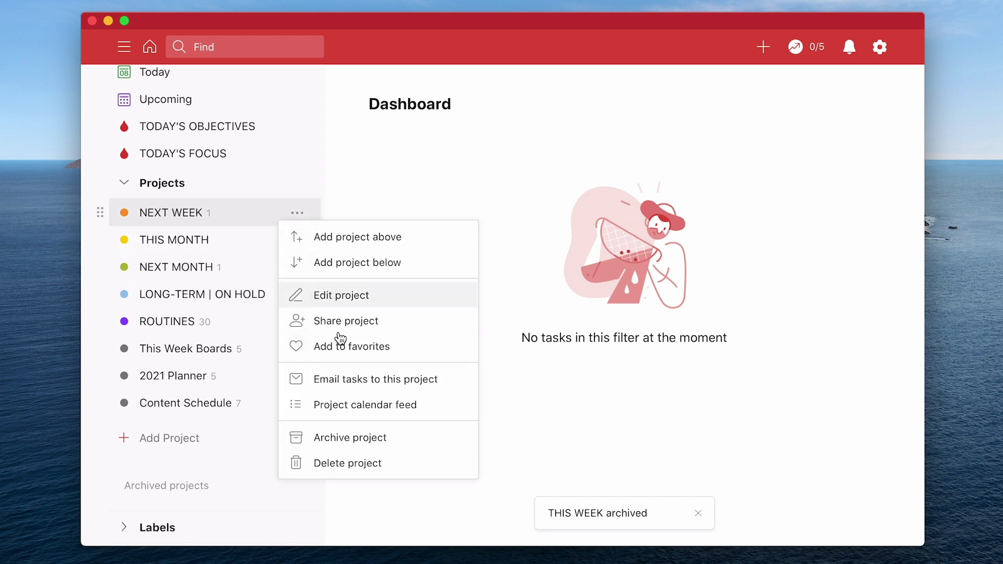
left_click(364, 438)
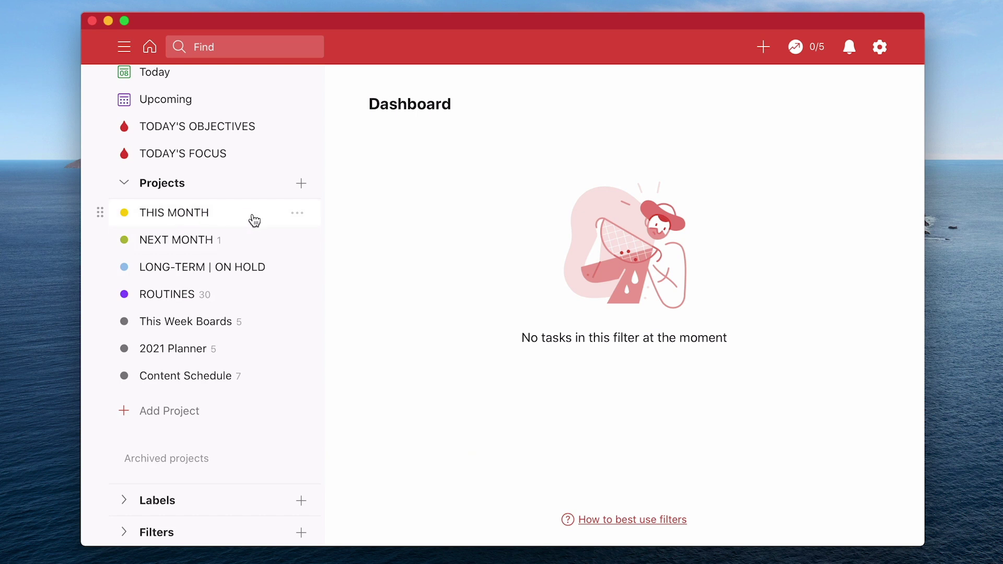
- Archive the THIS MONTH, NEXT MONTH, LONG-TERM | ON HOLD and ROUTINES projects
left_click(306, 216)
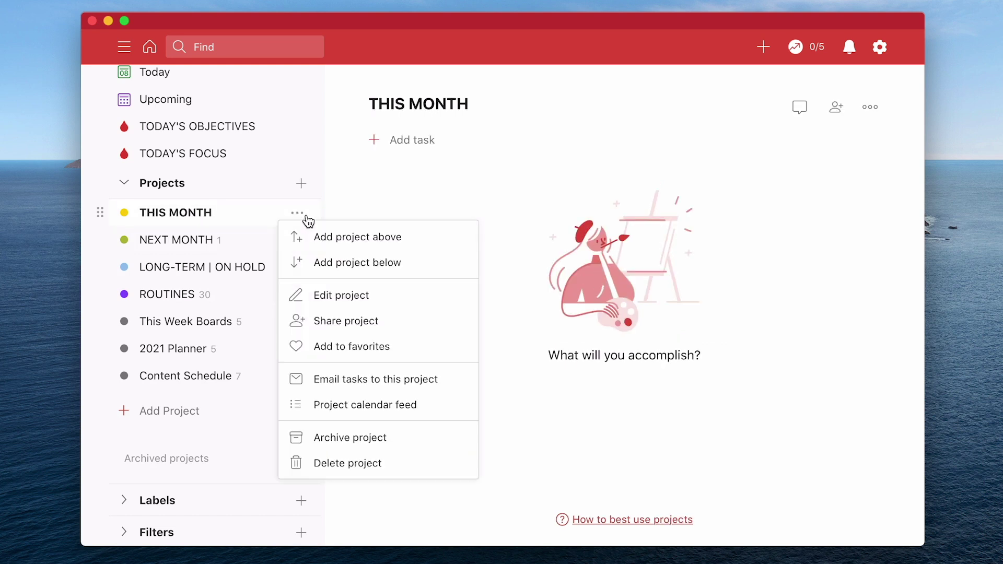
left_click(351, 438)
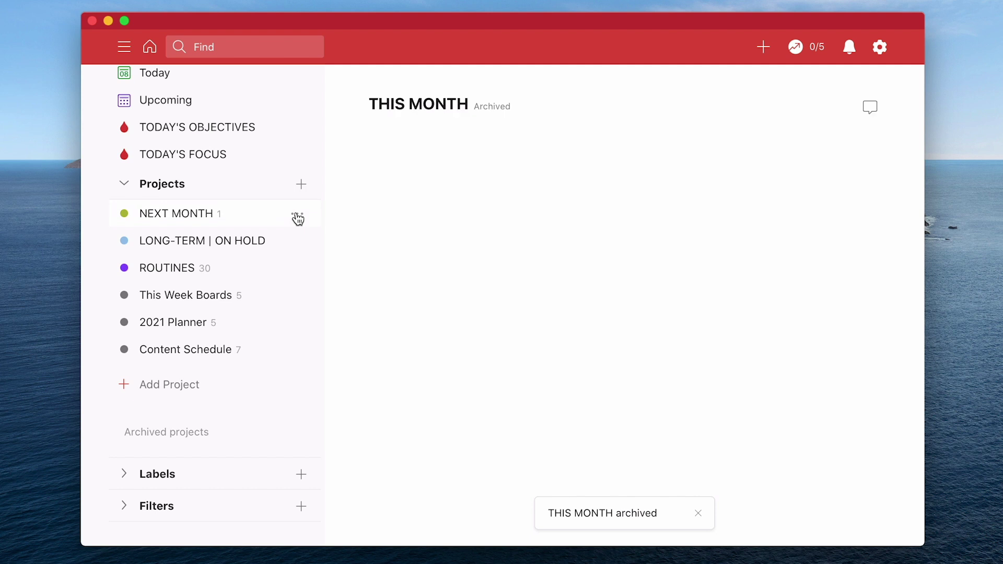
left_click(297, 218)
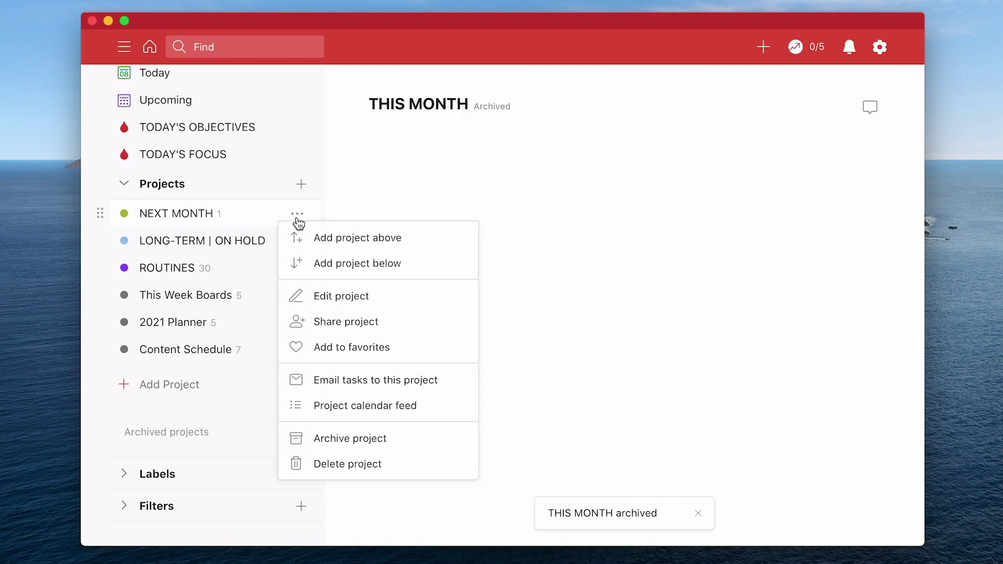
left_click(350, 439)
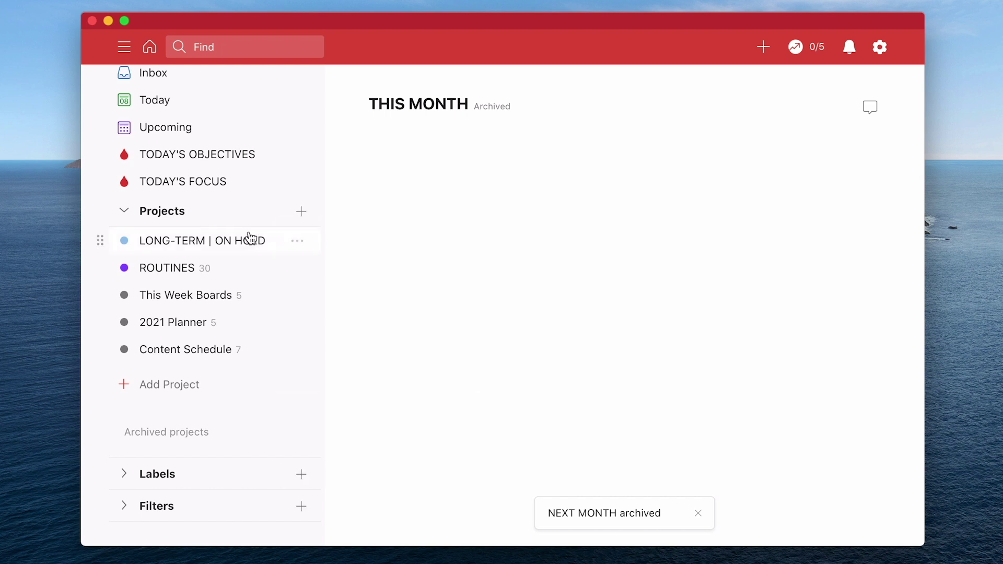
left_click(300, 244)
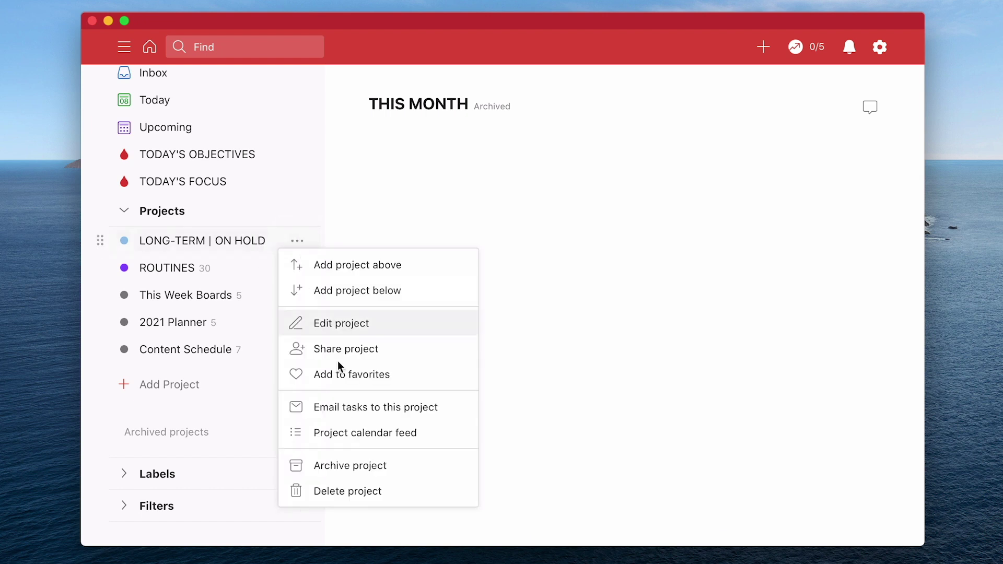
left_click(355, 472)
left_click(297, 269)
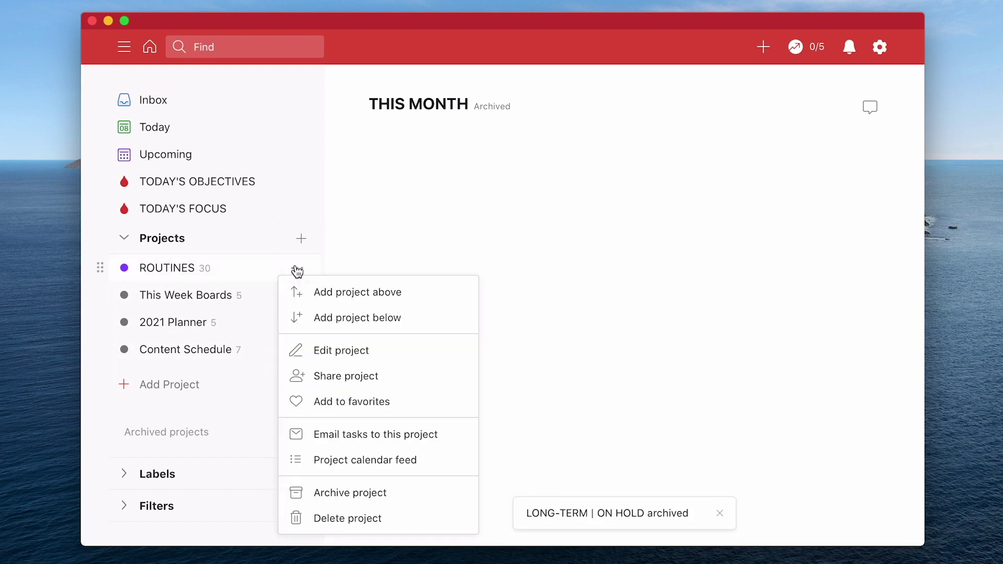
left_click(383, 493)
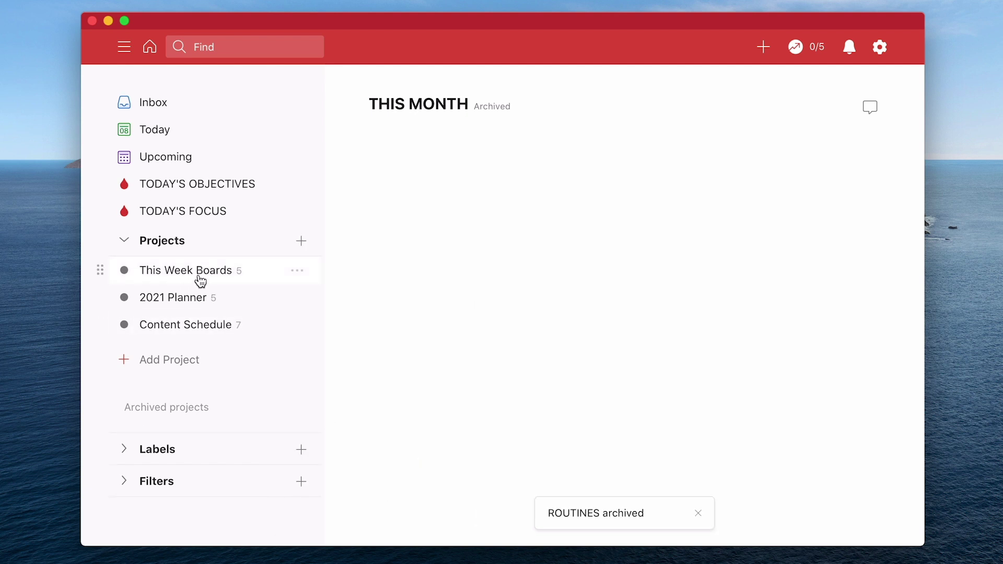
left_click(295, 272)
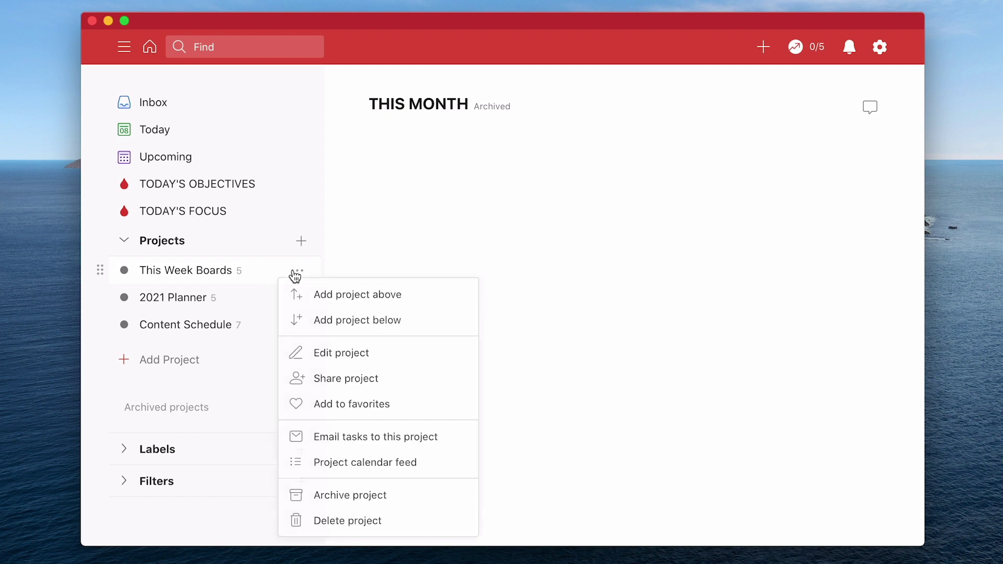
- Delete the This Week Boards, 2021 Planner and Content Schedule projects, confirming each deletion
left_click(344, 520)
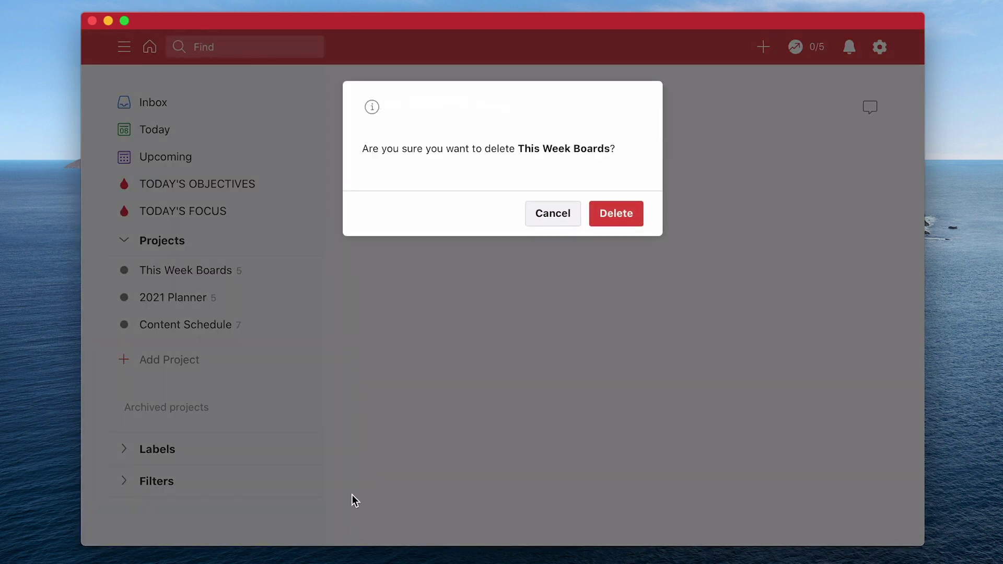
left_click(616, 221)
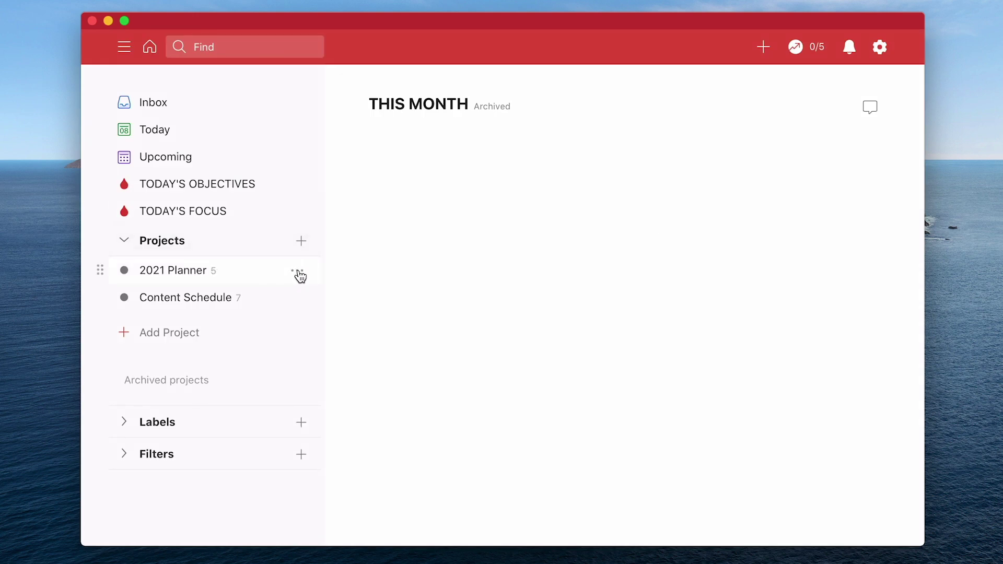
left_click(297, 271)
left_click(333, 518)
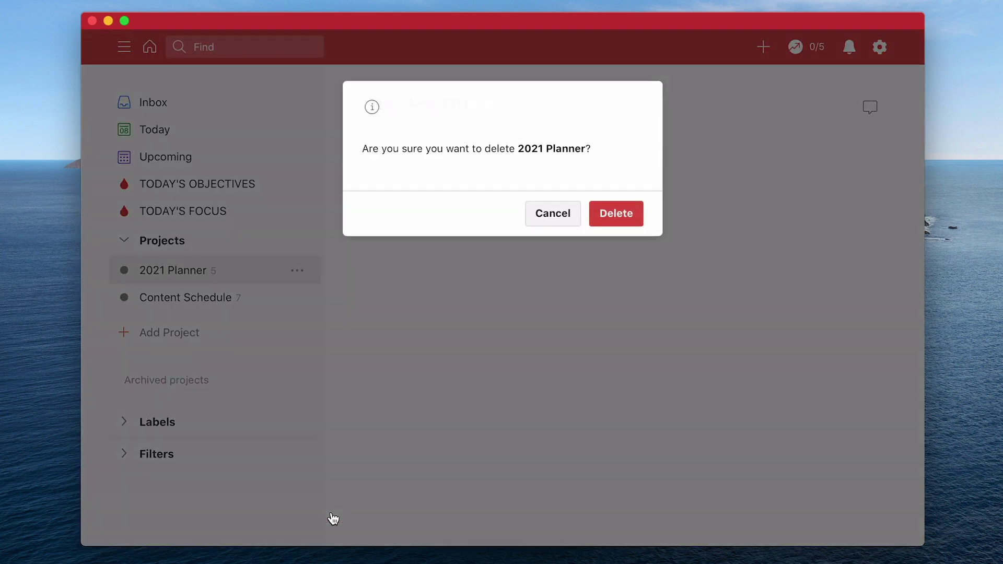
left_click(620, 222)
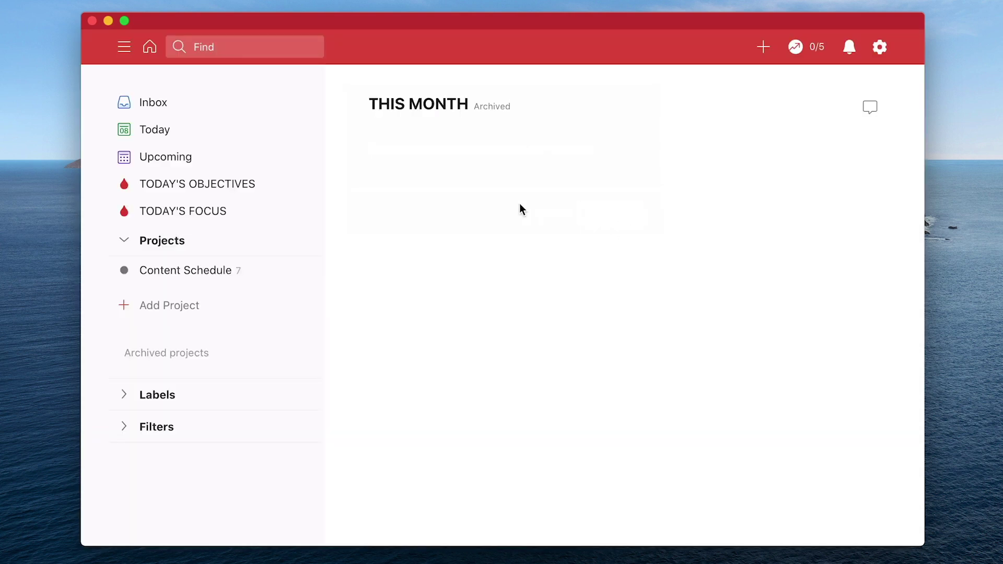
left_click(296, 272)
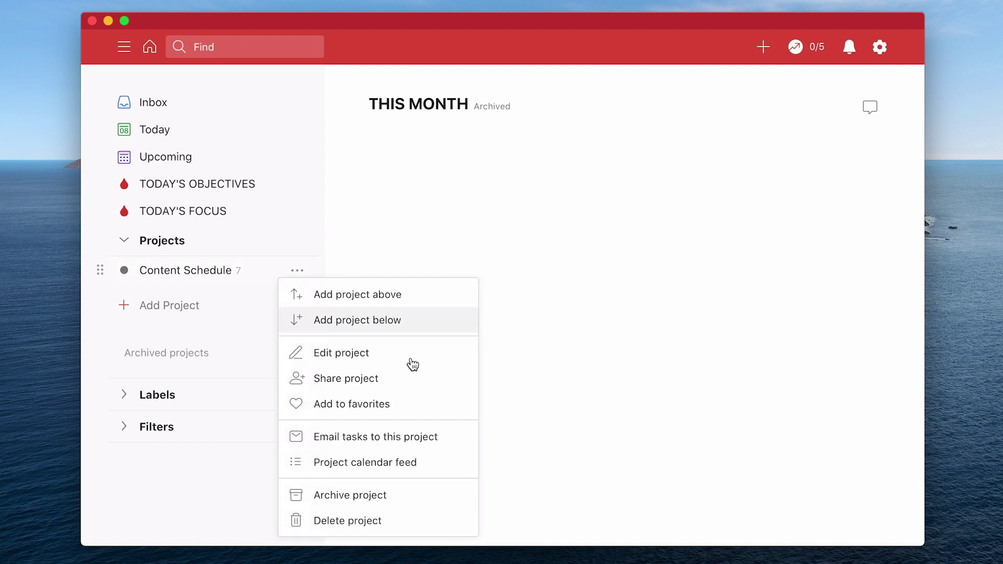
left_click(429, 520)
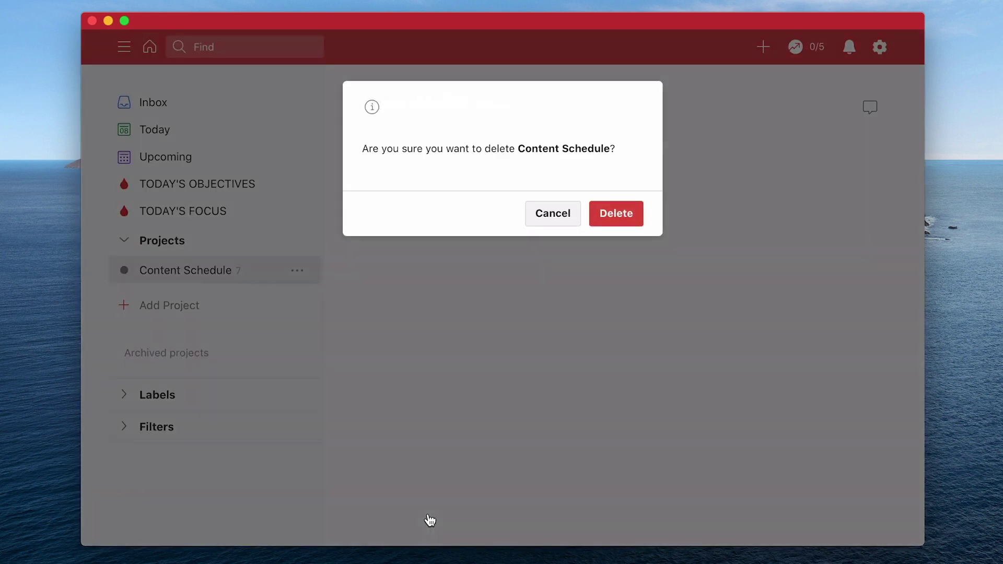
left_click(620, 214)
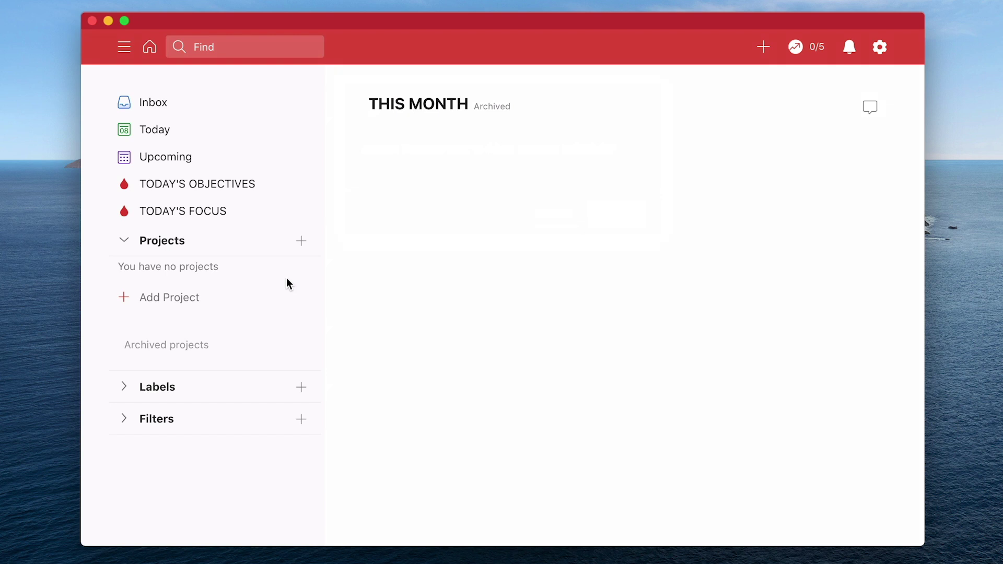
- Expand Labels in the sidebar and delete the first two labels
left_click(124, 387)
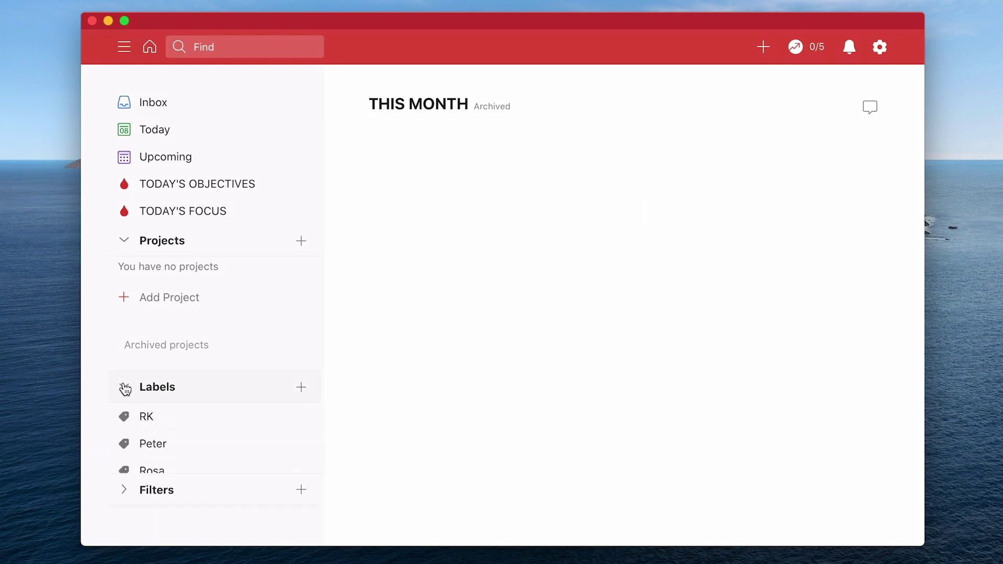
scroll(236, 369, "down", 1)
mouse_move(264, 396)
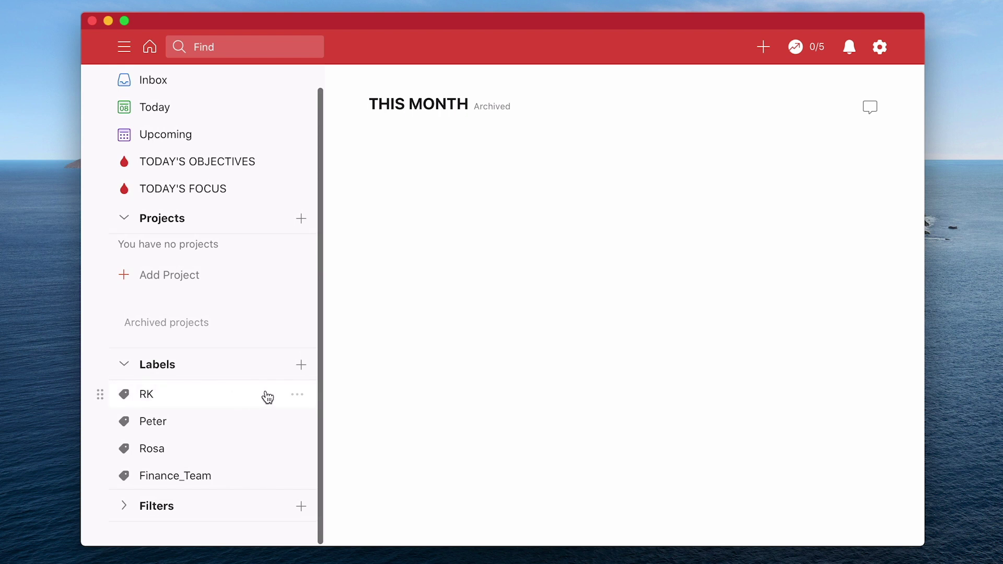
left_click(298, 400)
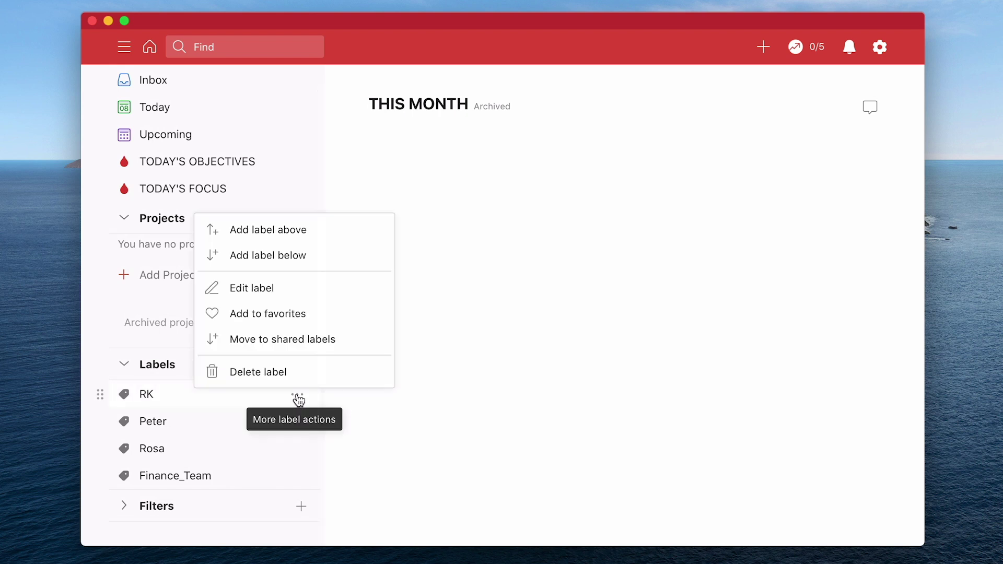
left_click(289, 371)
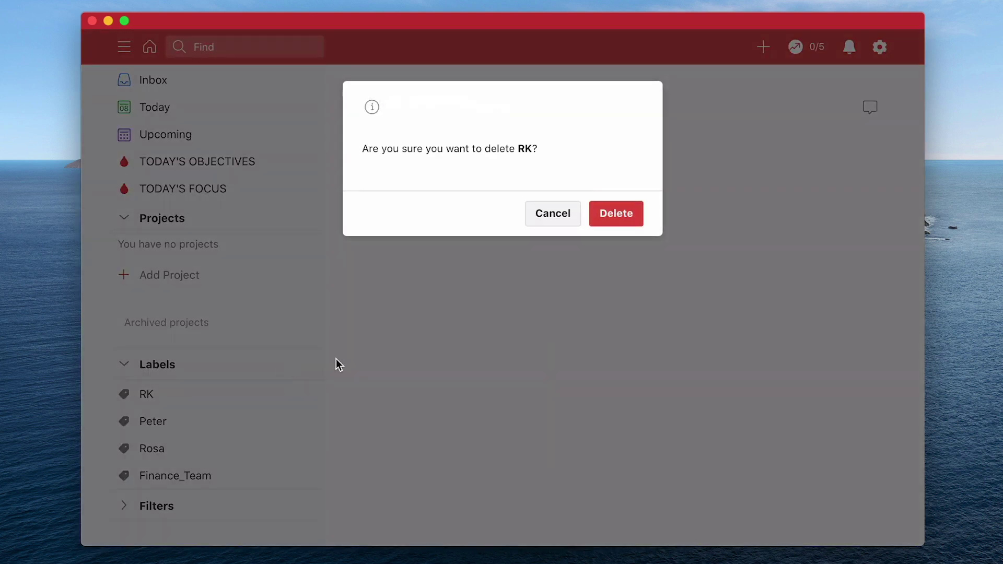
left_click(606, 222)
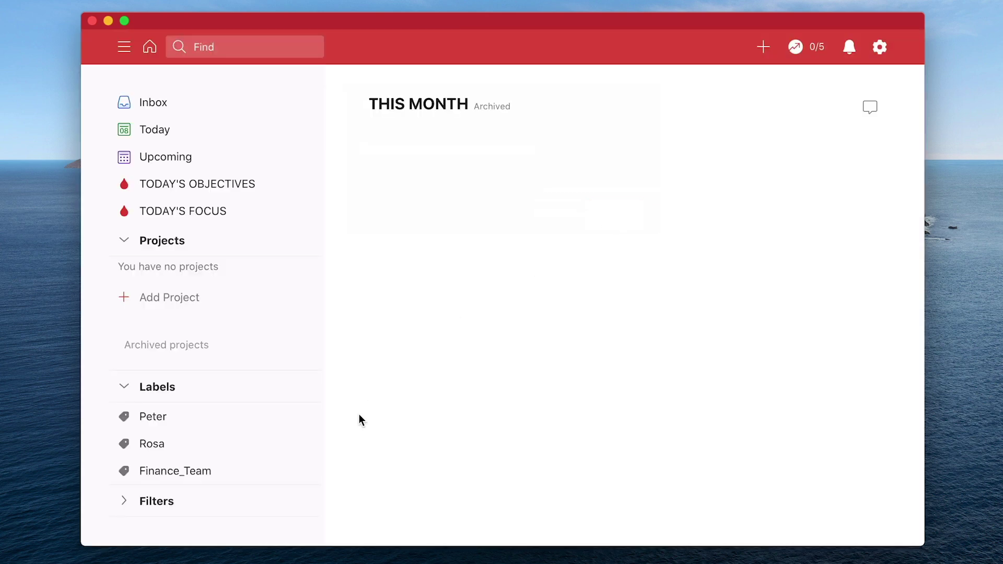
left_click(289, 416)
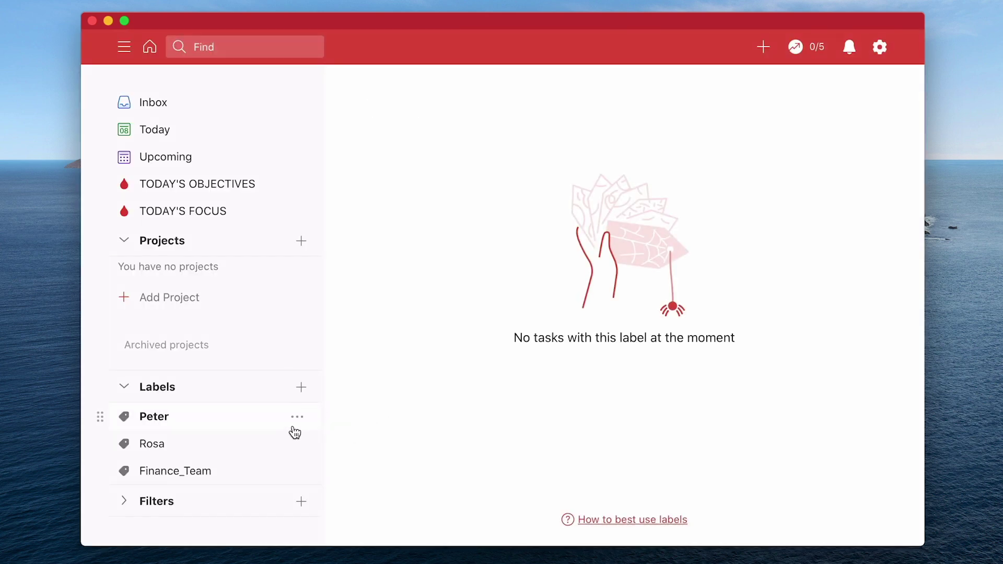
left_click(296, 418)
left_click(299, 398)
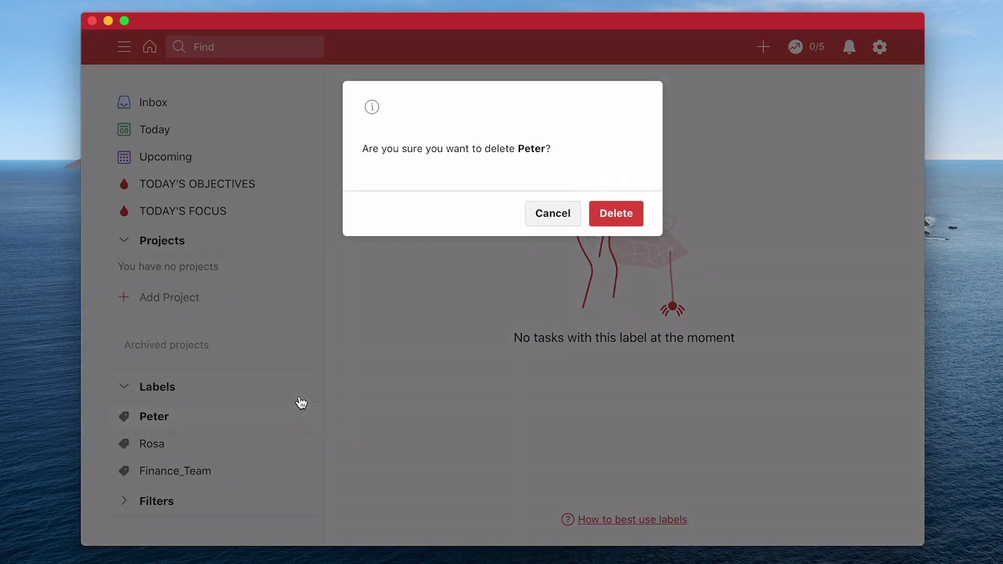
left_click(617, 215)
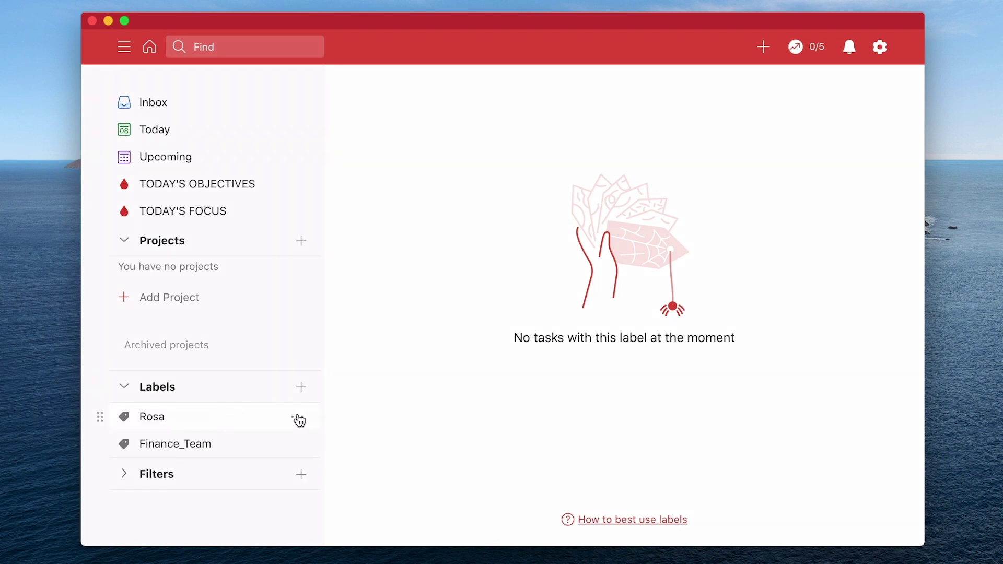
- Delete the remaining two labels, ending with Finance_Team
left_click(298, 418)
left_click(309, 399)
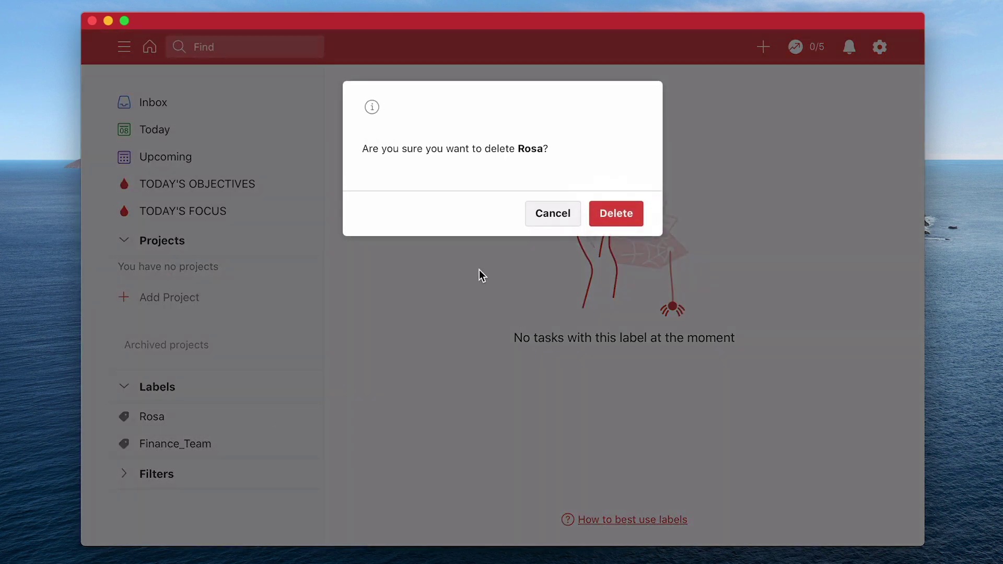
left_click(625, 225)
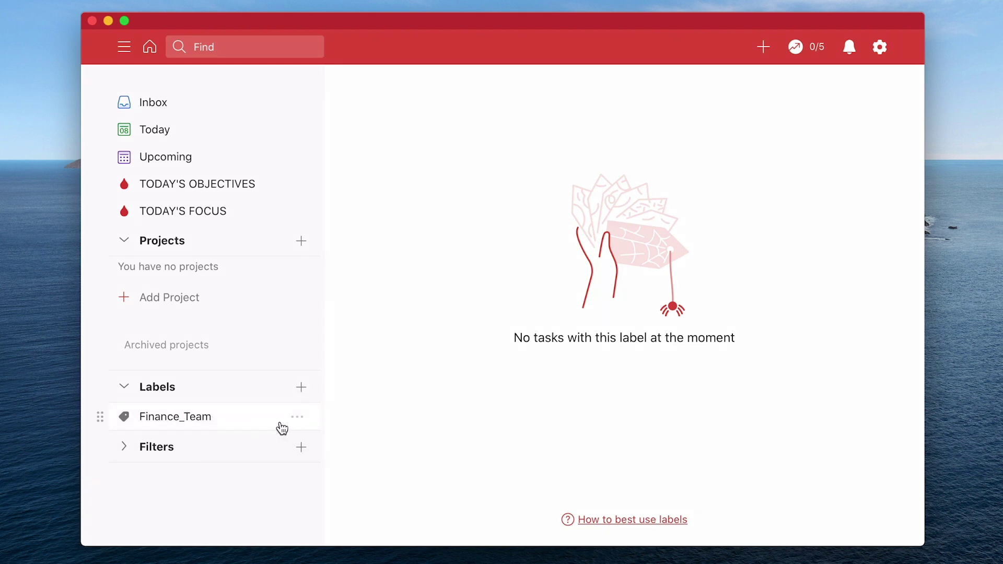
left_click(300, 421)
left_click(360, 396)
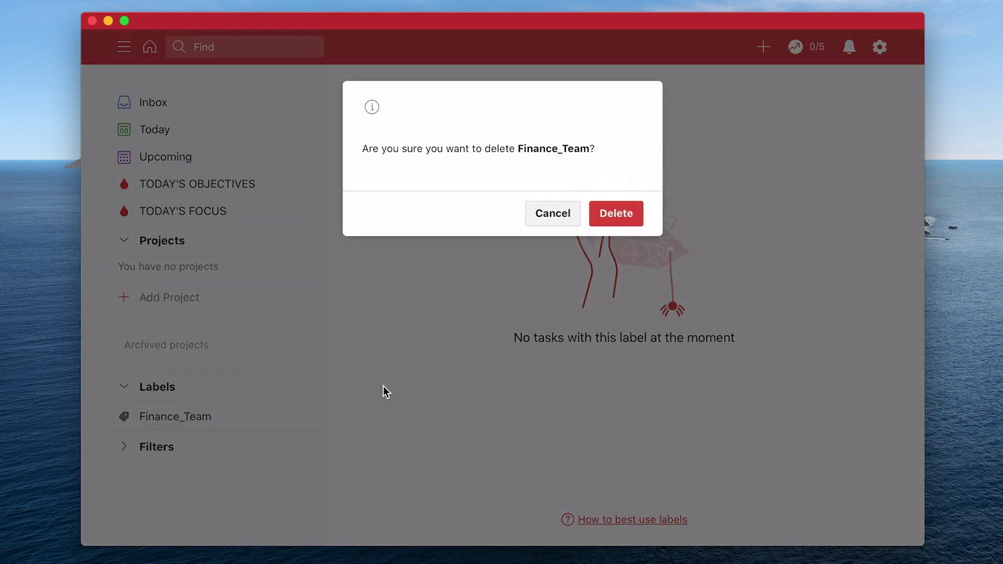
left_click(600, 224)
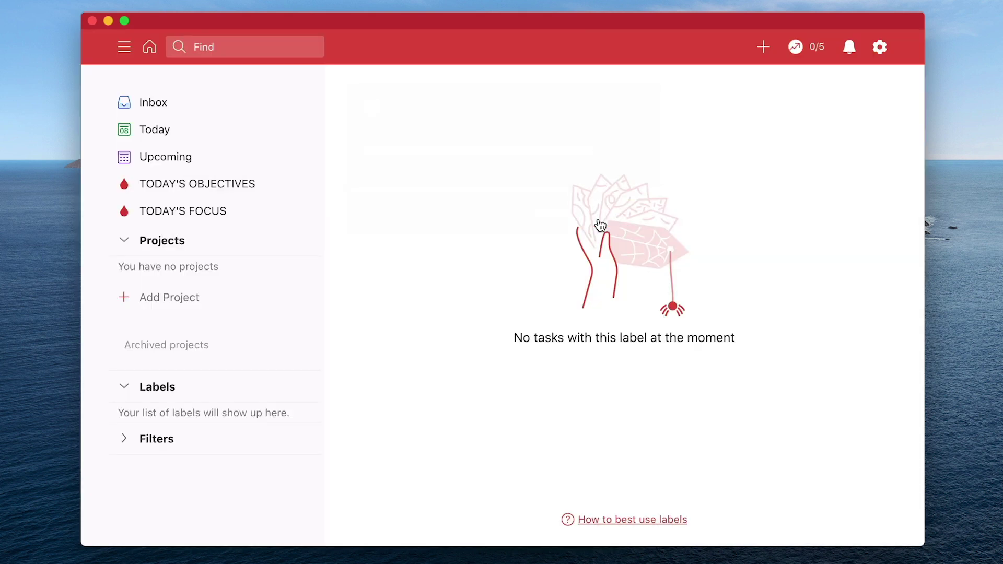
- Expand Filters, check the Dashboard filter's actions without changing anything, then collapse Filters
left_click(128, 444)
scroll(236, 436, "down", 6)
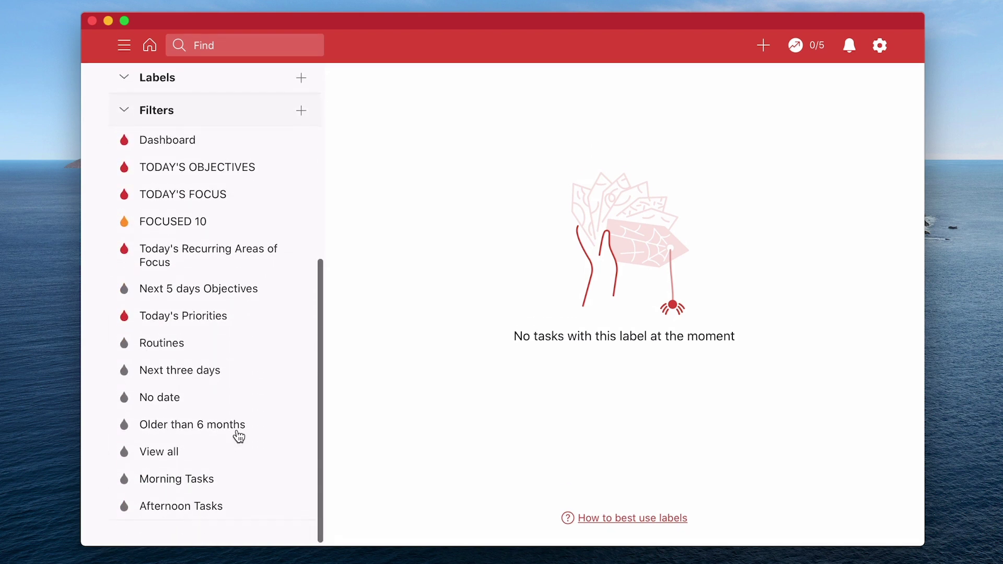
scroll(238, 437, "up", 3)
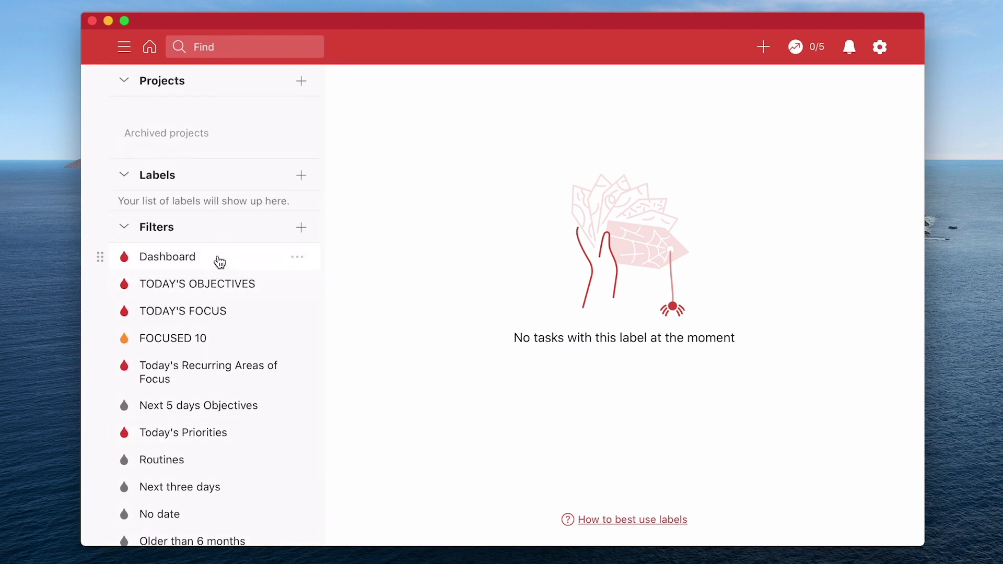
left_click(297, 259)
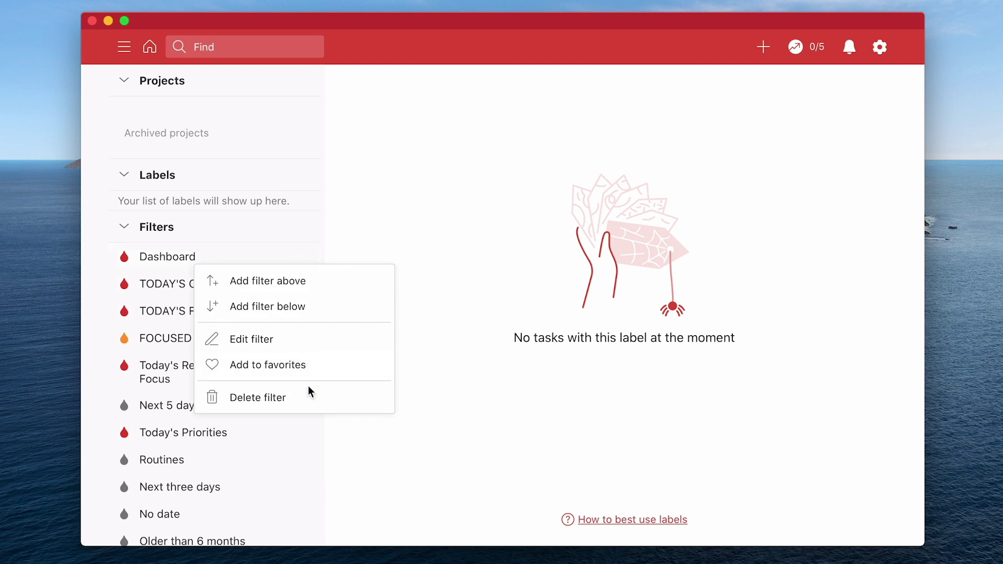
left_click(462, 363)
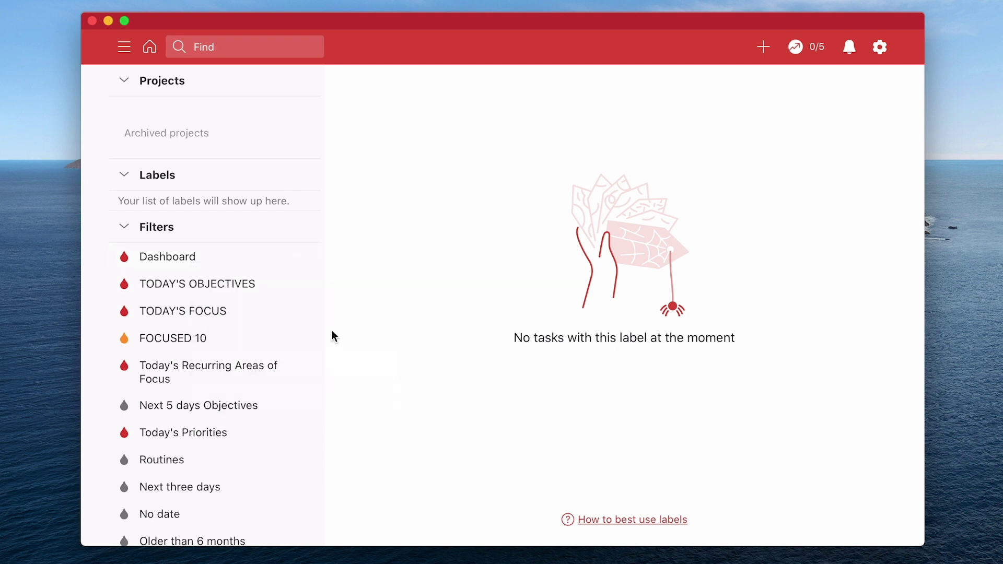
left_click(125, 228)
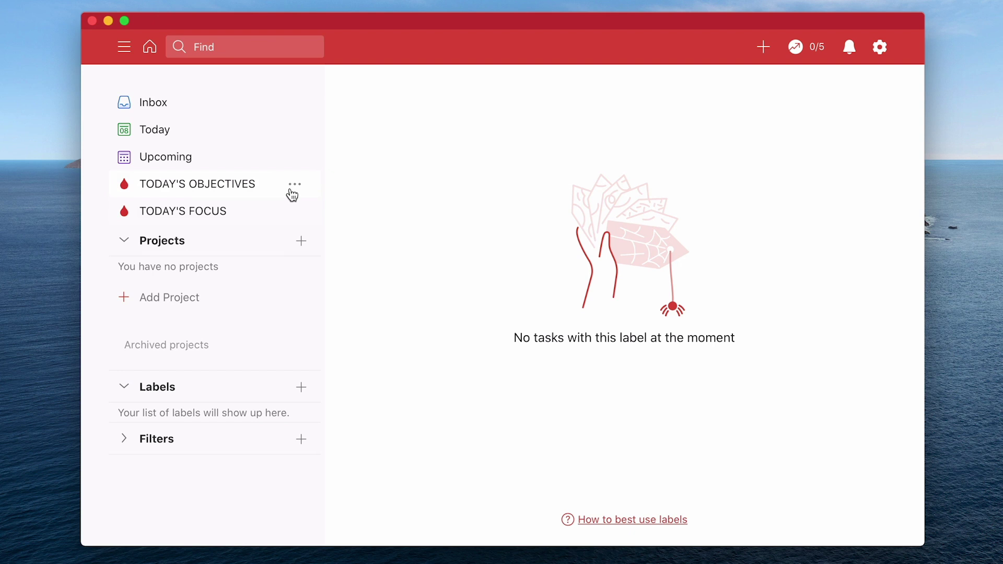
- Remove TODAY'S OBJECTIVES and TODAY'S FOCUS from favorites
left_click(294, 190)
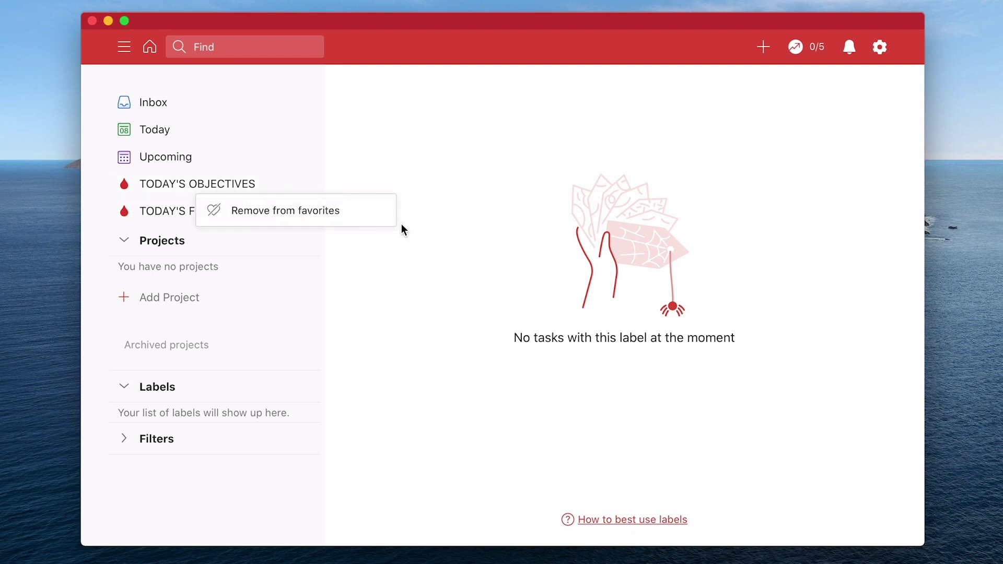
left_click(344, 218)
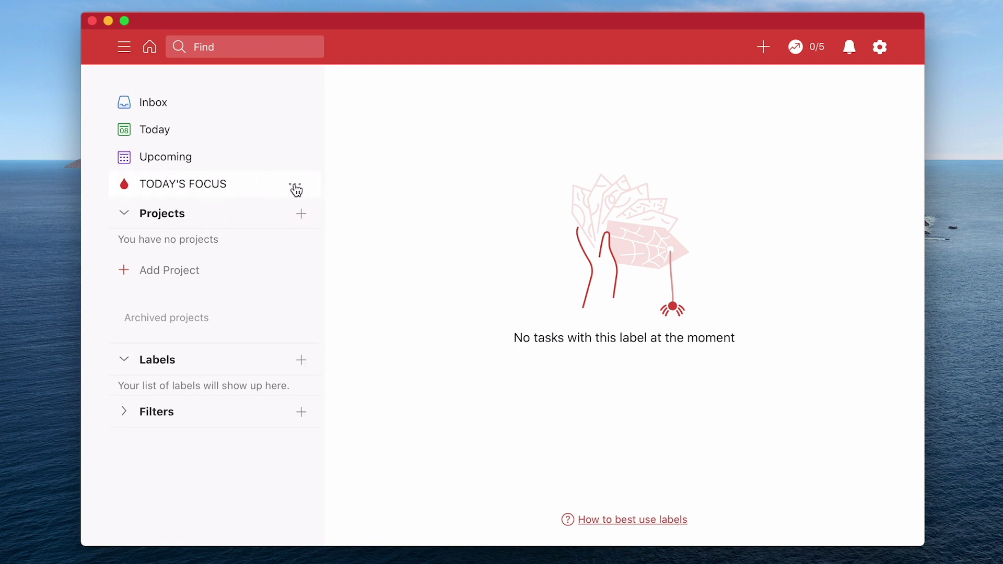
left_click(296, 186)
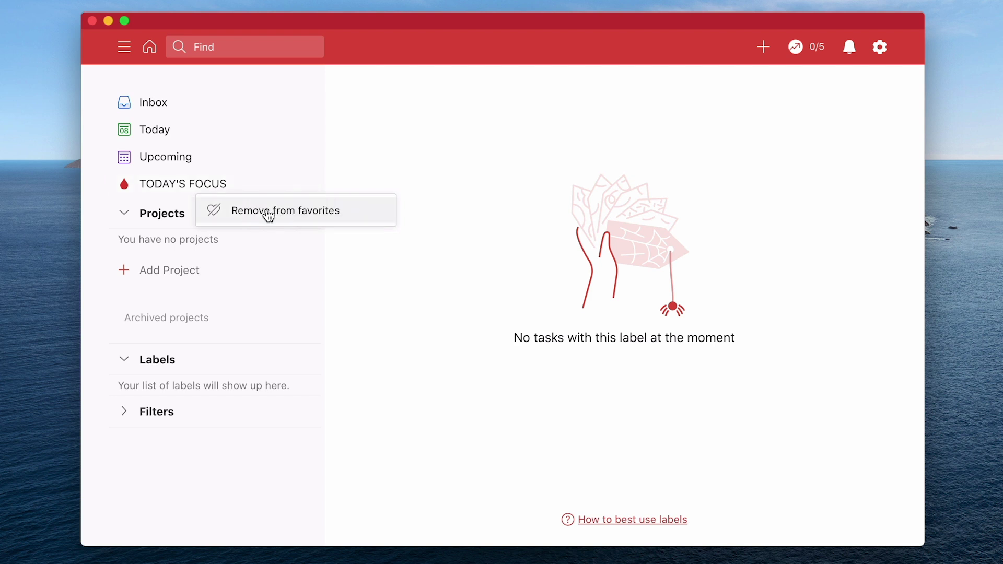
left_click(266, 215)
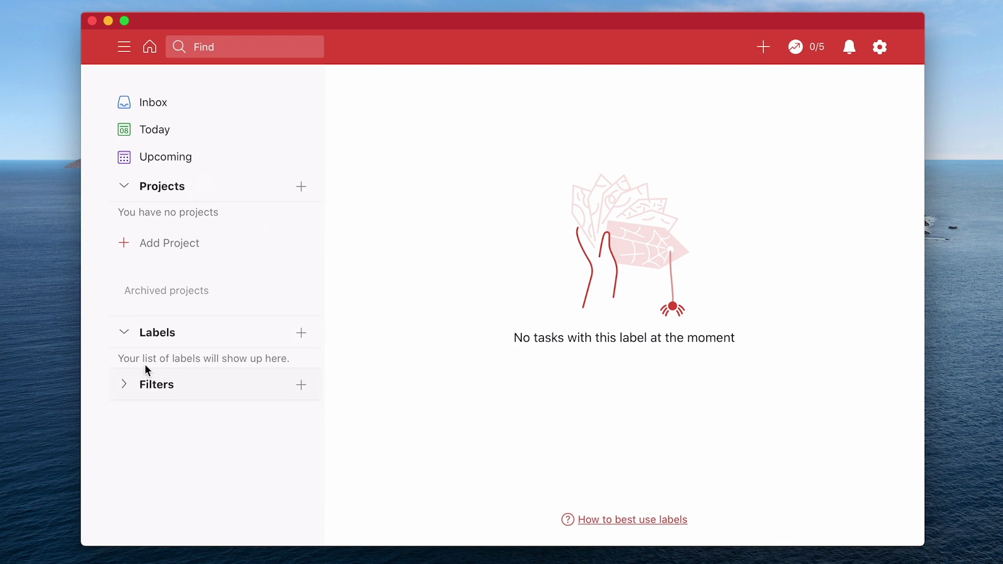
- Collapse the empty Labels section and show Archived projects under Projects
left_click(126, 333)
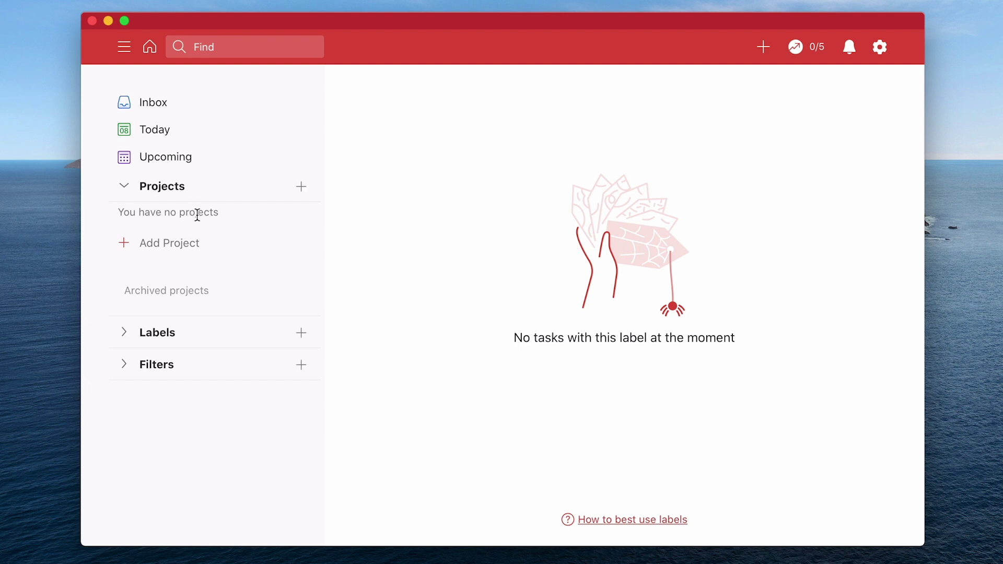
left_click(186, 290)
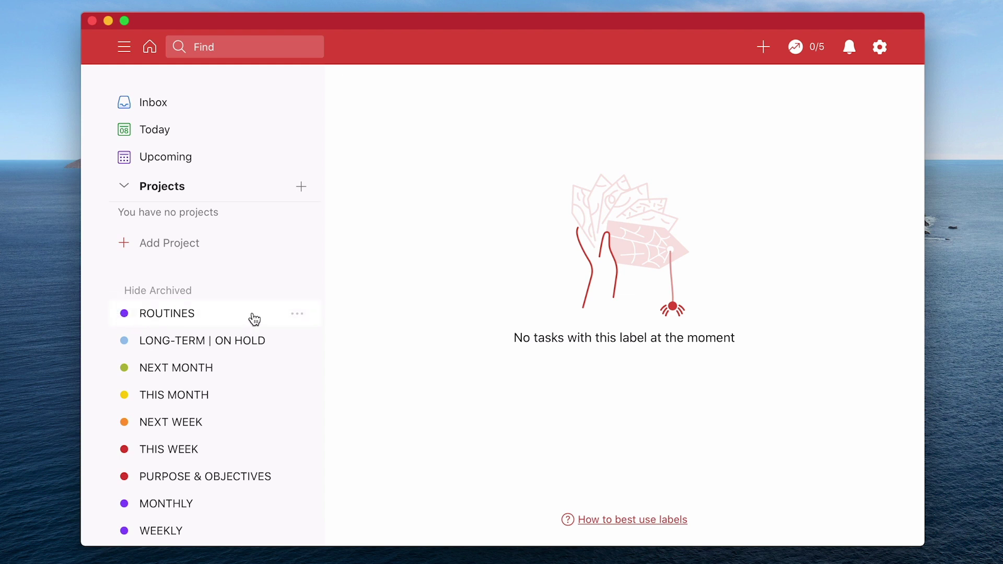
- Unarchive the ROUTINES, NEXT WEEK and THIS MONTH projects
left_click(296, 315)
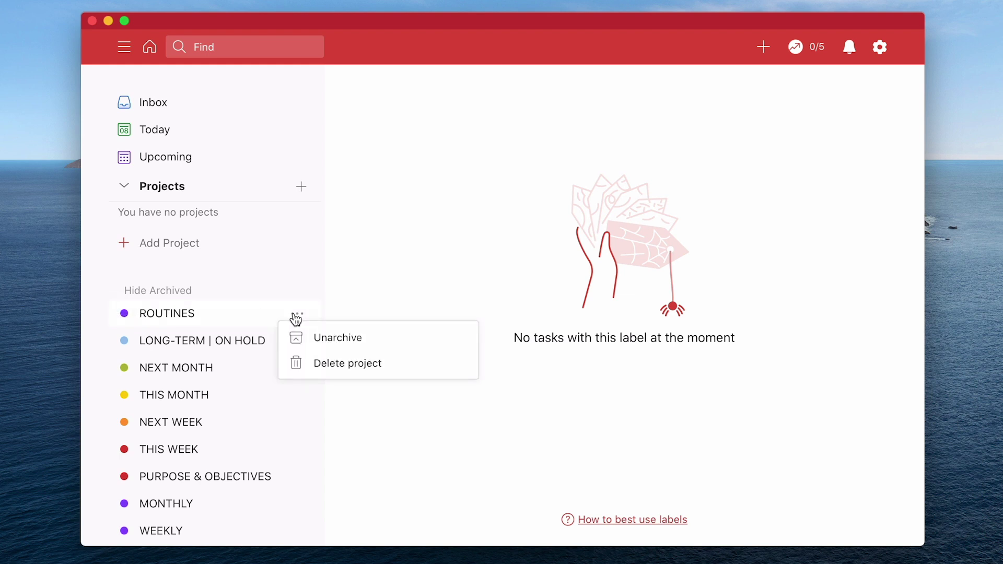
left_click(327, 342)
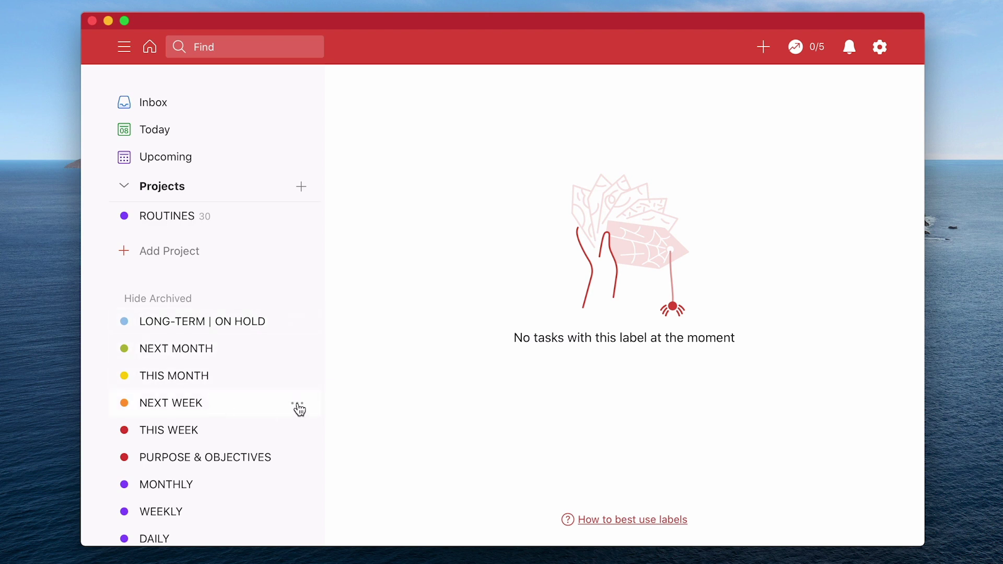
left_click(298, 405)
left_click(358, 438)
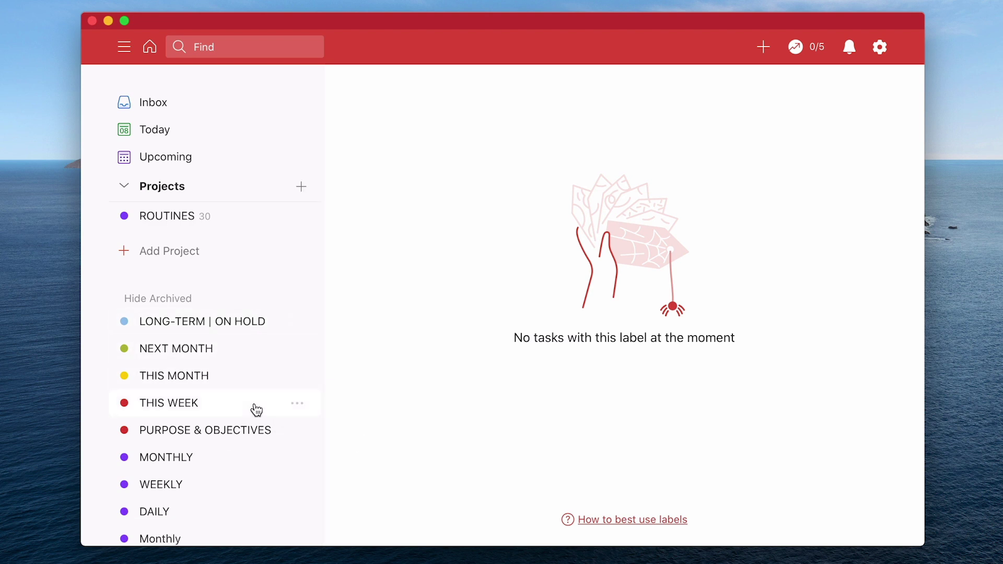
left_click(298, 404)
left_click(330, 428)
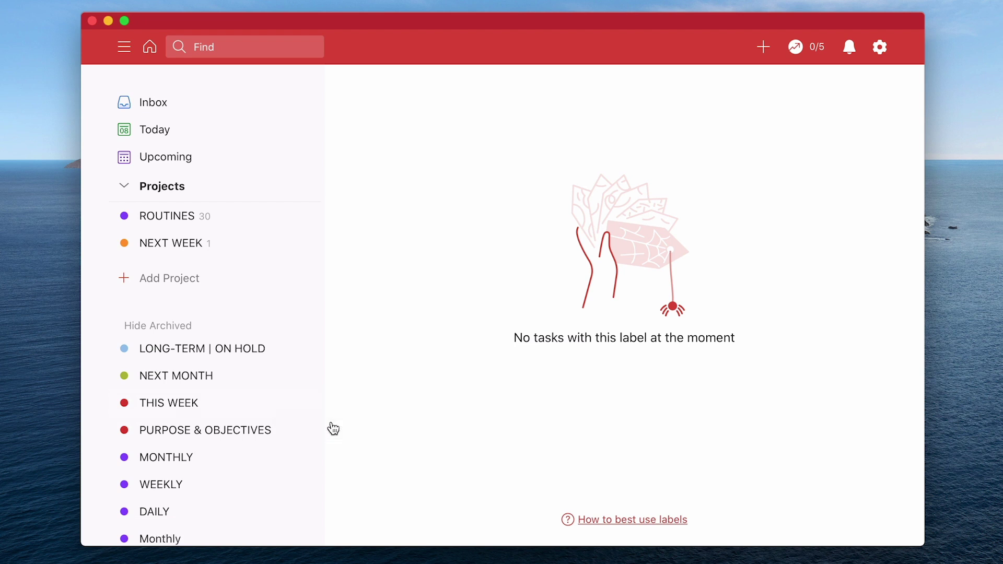
- Unarchive the NEXT MONTH, LONG-TERM | ON HOLD and THIS WEEK projects
left_click(297, 404)
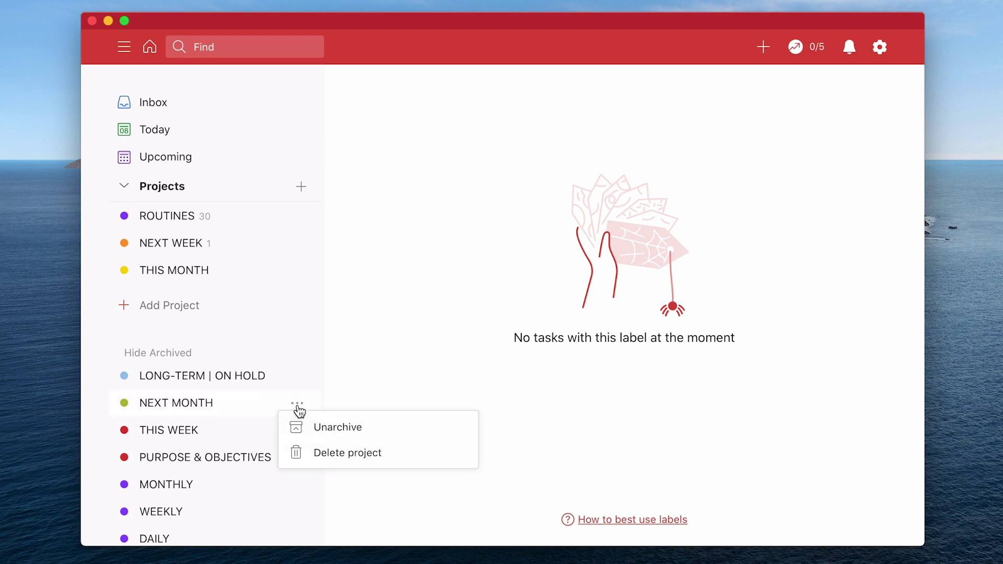
left_click(338, 436)
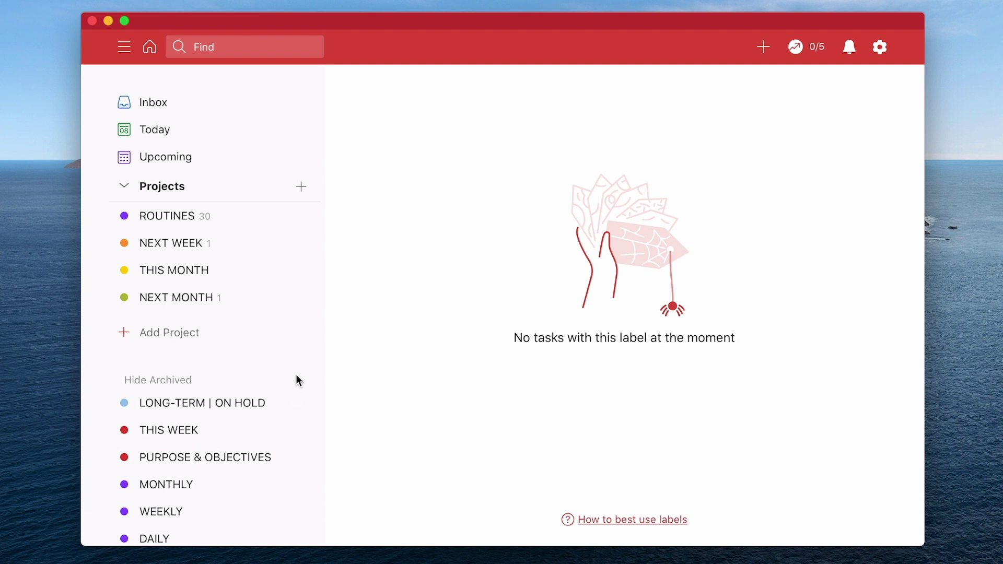
left_click(297, 403)
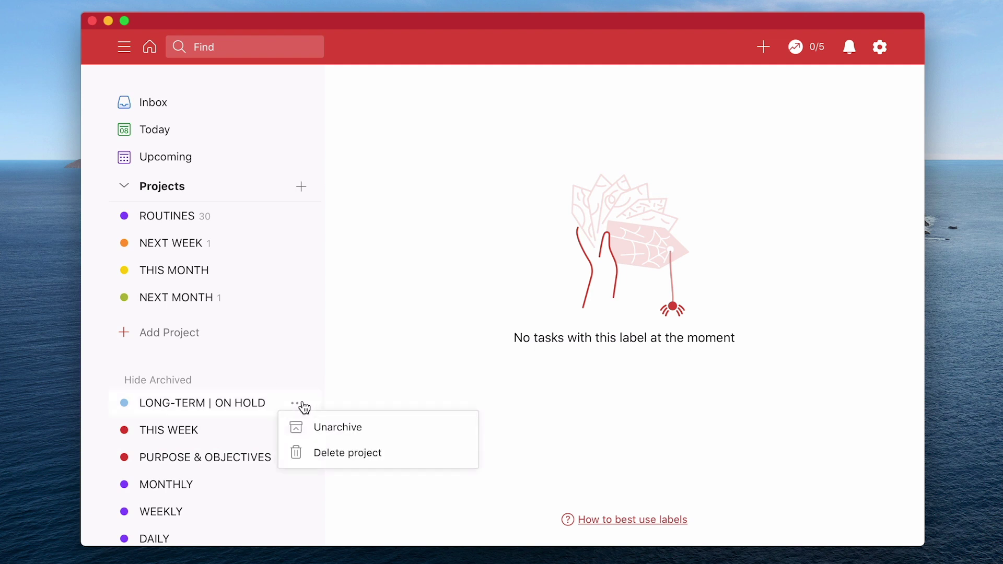
left_click(319, 432)
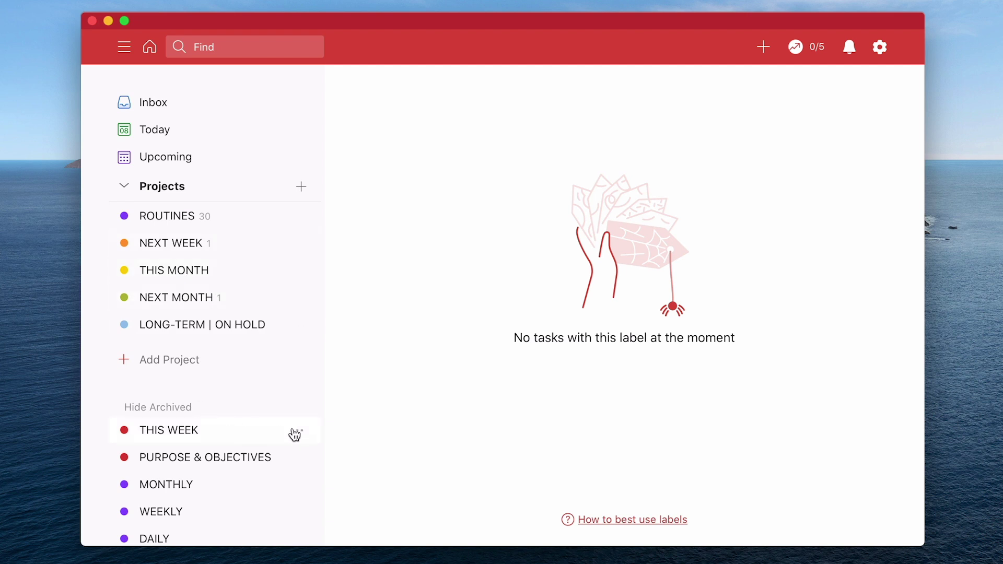
left_click(296, 433)
left_click(334, 455)
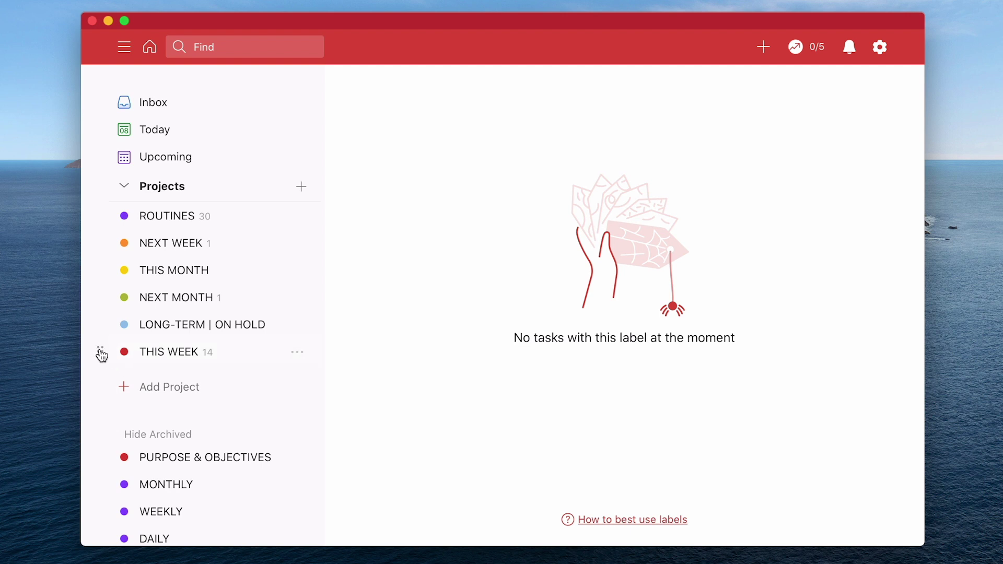
- Drag THIS WEEK to the top of the Projects list
left_click_drag(101, 354, 117, 336)
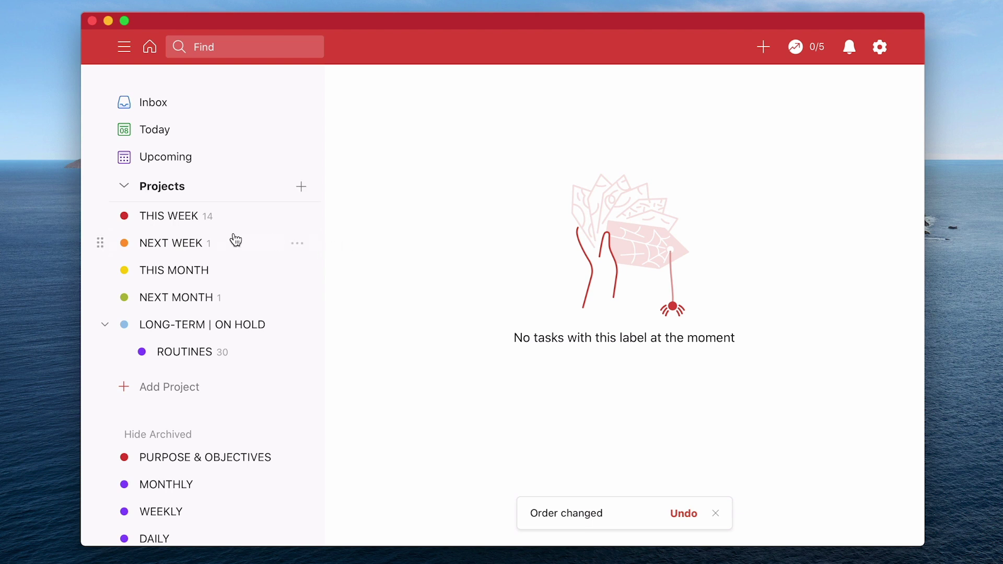
- Open THIS WEEK, hide archived projects, and drag ROUTINES out from under LONG-TERM | ON HOLD
left_click(158, 223)
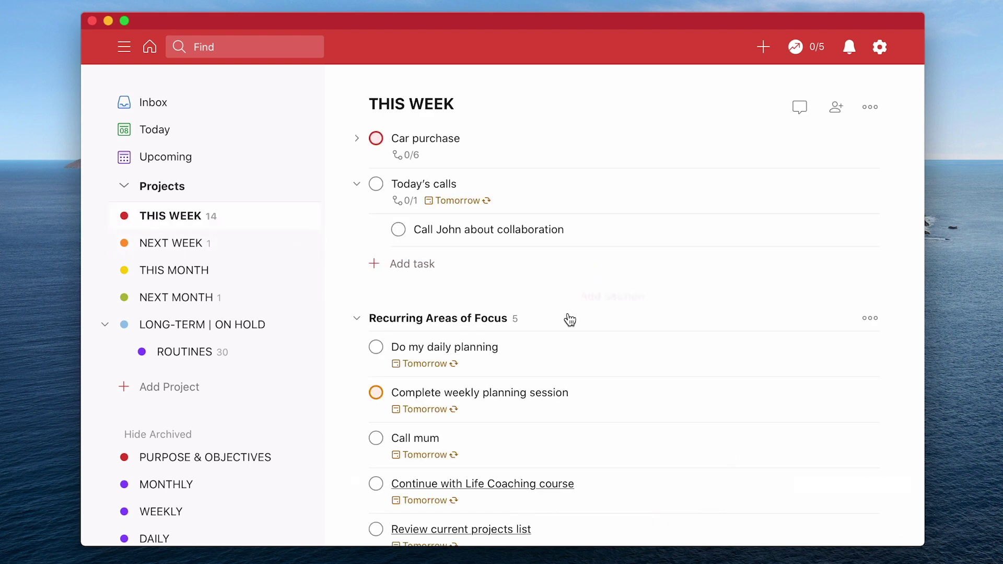
scroll(570, 366, "down", 3)
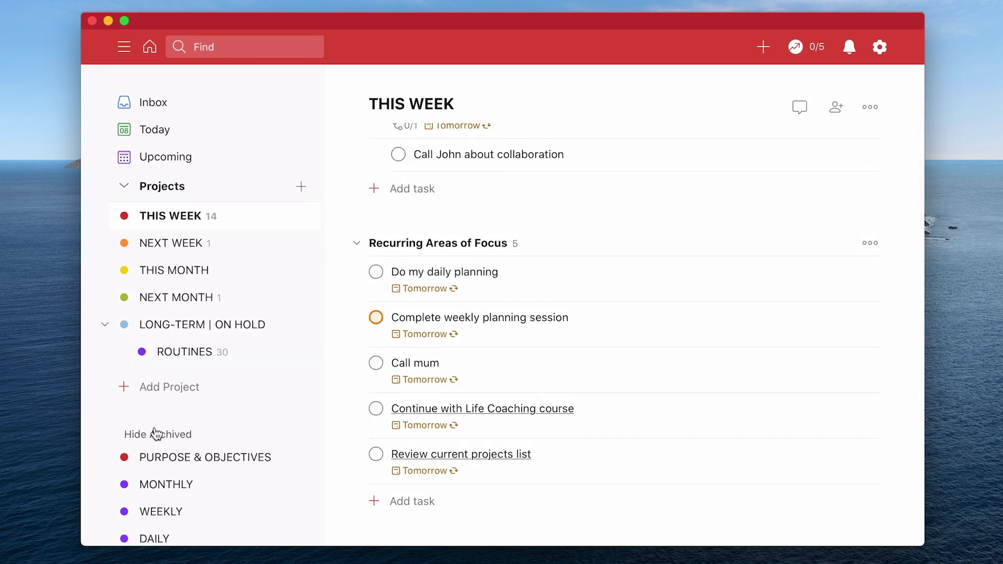
left_click(183, 434)
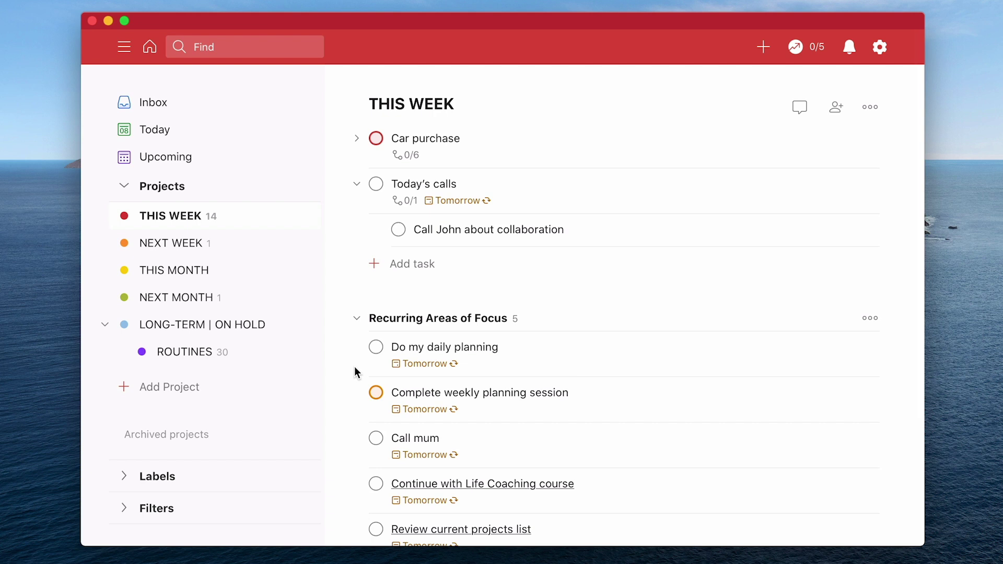
mouse_move(112, 352)
left_mouse_down()
mouse_move(92, 351)
mouse_move(87, 320)
mouse_move(99, 350)
left_mouse_up()
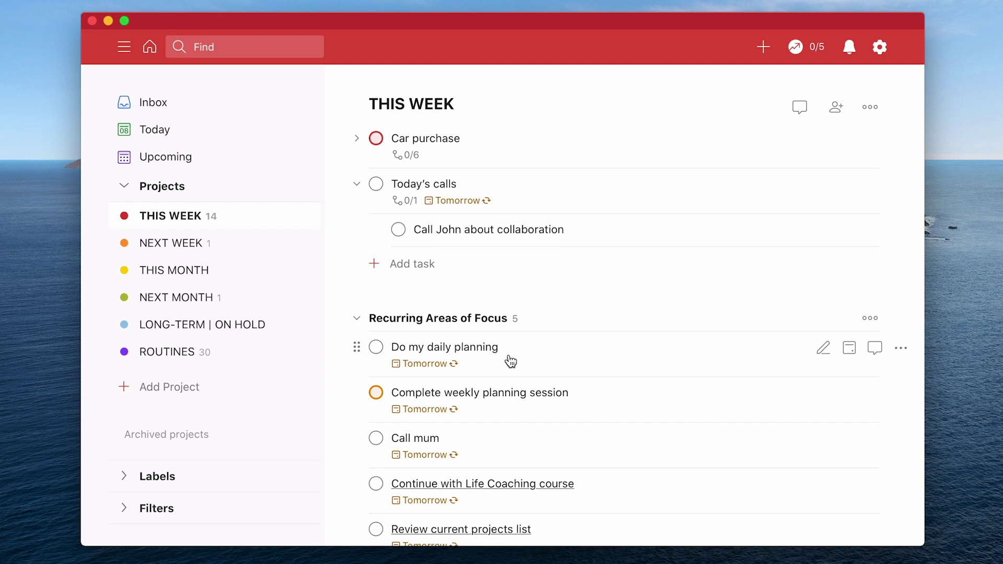
mouse_move(179, 219)
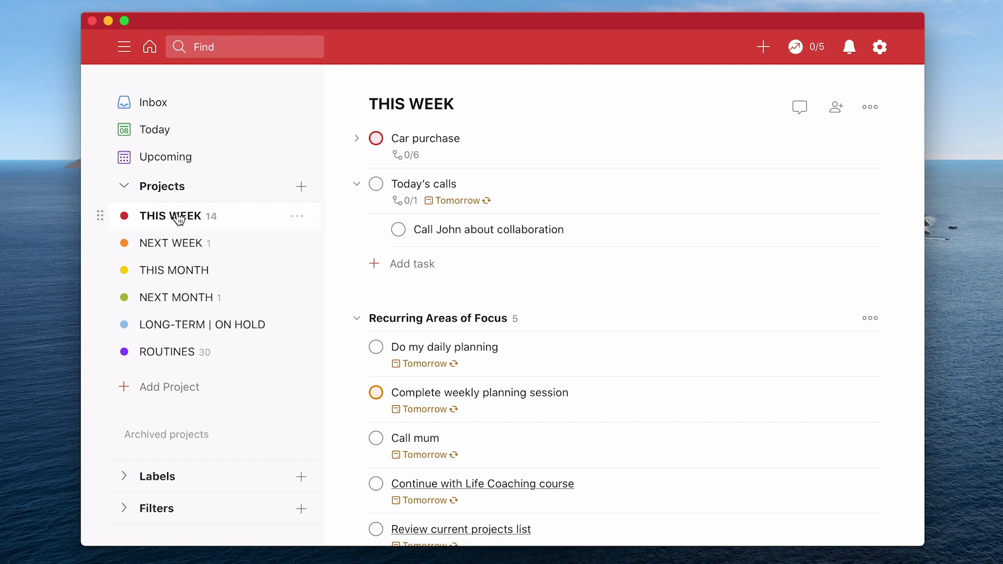
left_click(298, 218)
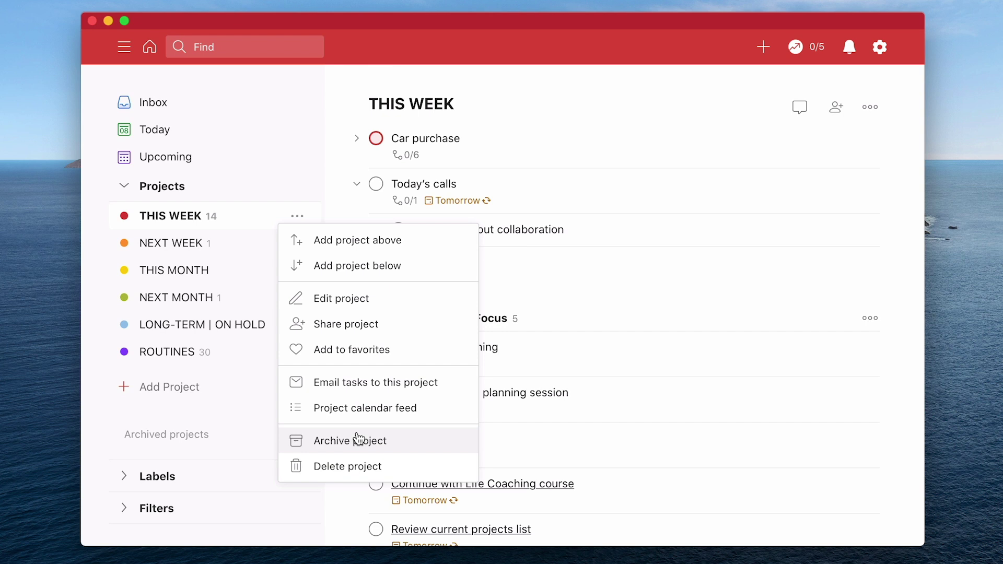
left_click(255, 394)
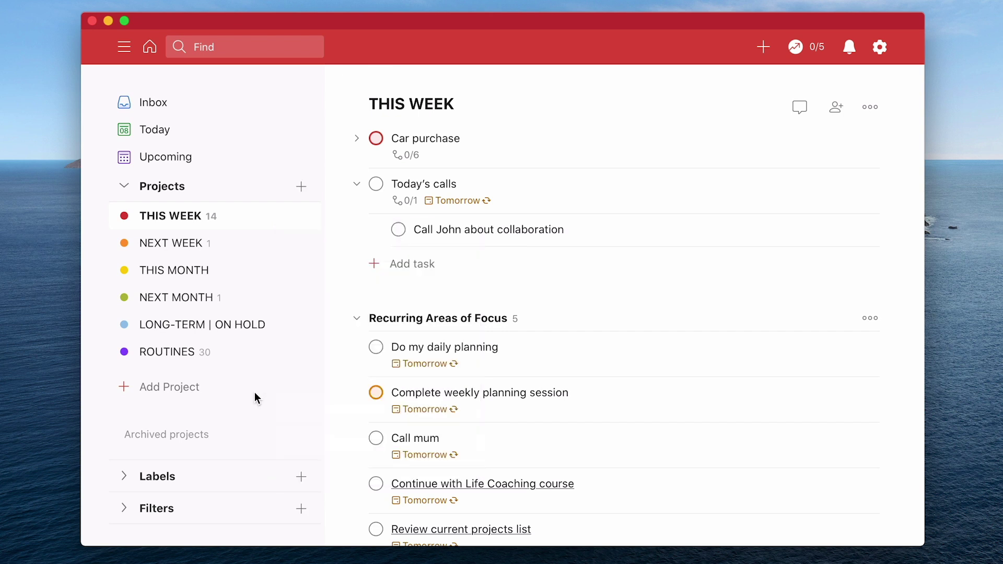